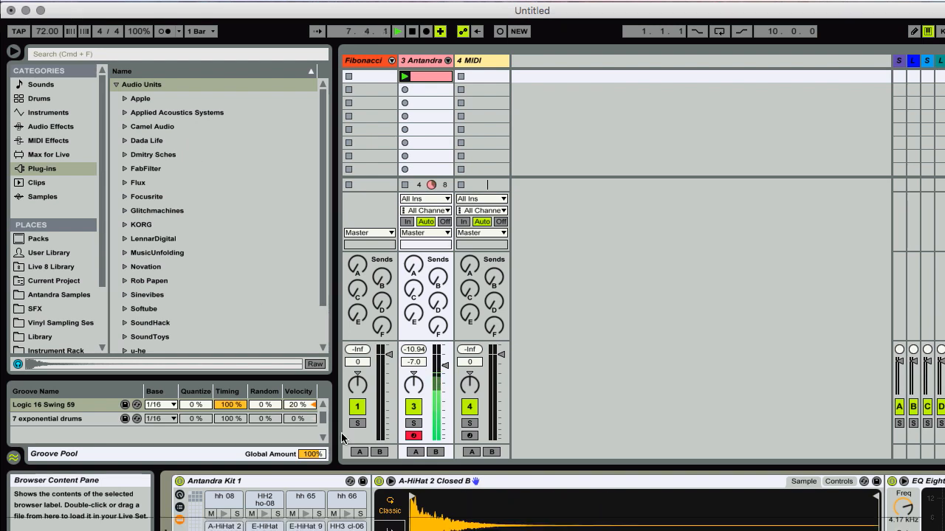
Step: Open the playing drum clip on the Antandra track and examine its note pattern
{"action": "left_click", "coordinate": [428, 76]}
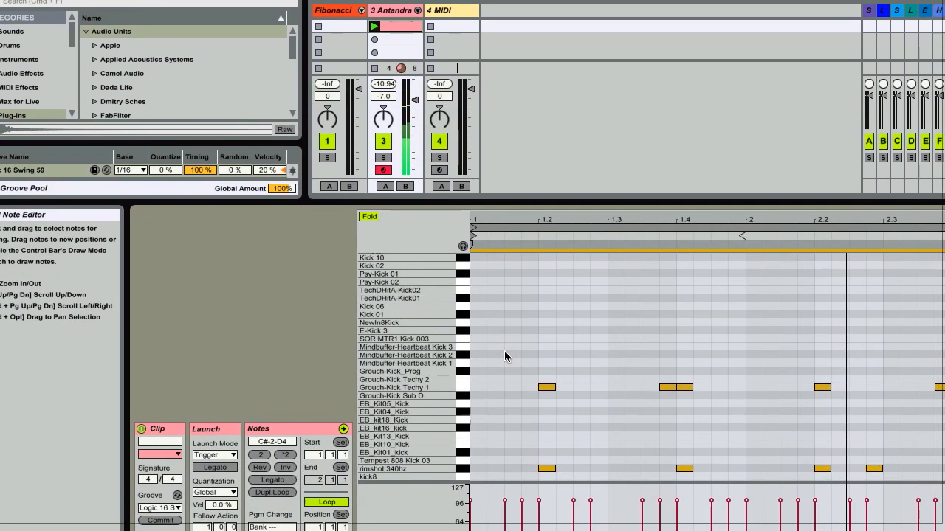
{"action": "scroll", "coordinate": [743, 384], "scroll_direction": "up", "scroll_amount": 1}
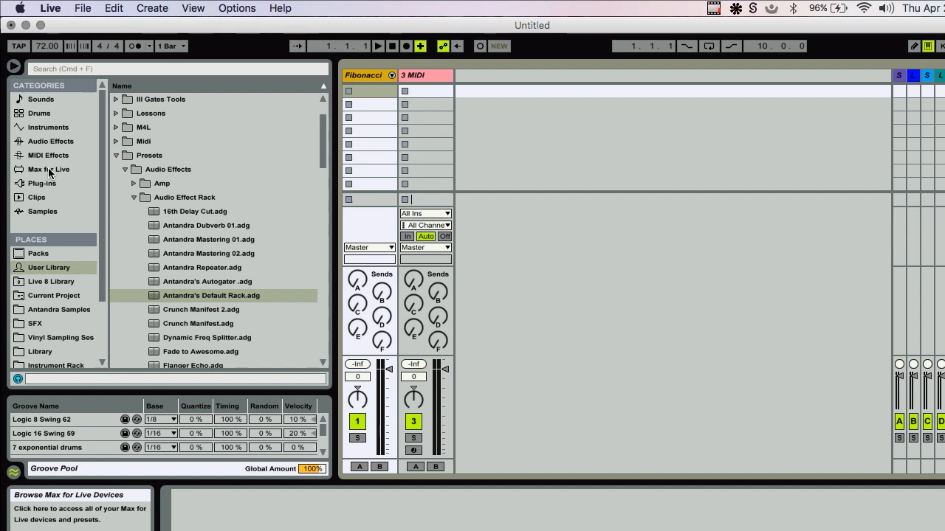
Step: Load a Drum Rack onto the third track, replace it with the Antandra Kit 1 preset, and browse its pad banks
{"action": "left_click", "coordinate": [46, 129]}
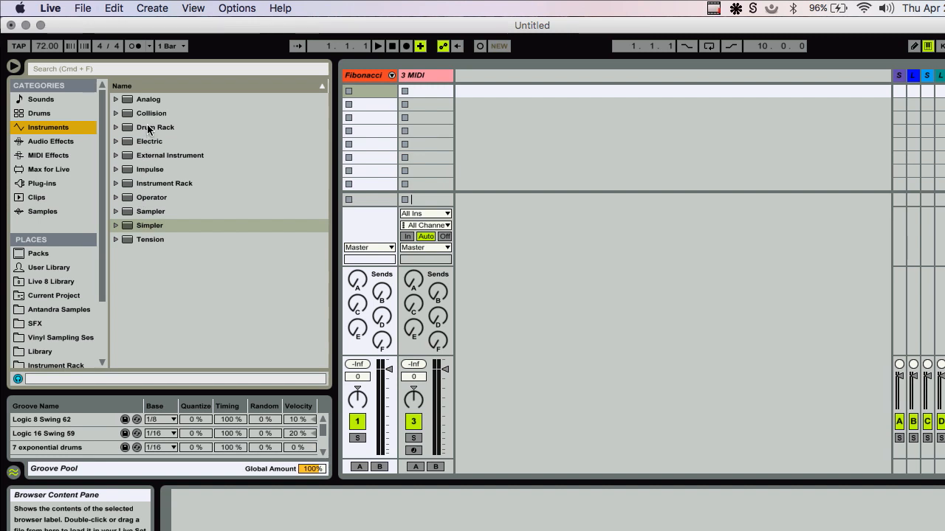
{"action": "left_click_drag", "start_coordinate": [147, 127], "coordinate": [434, 109]}
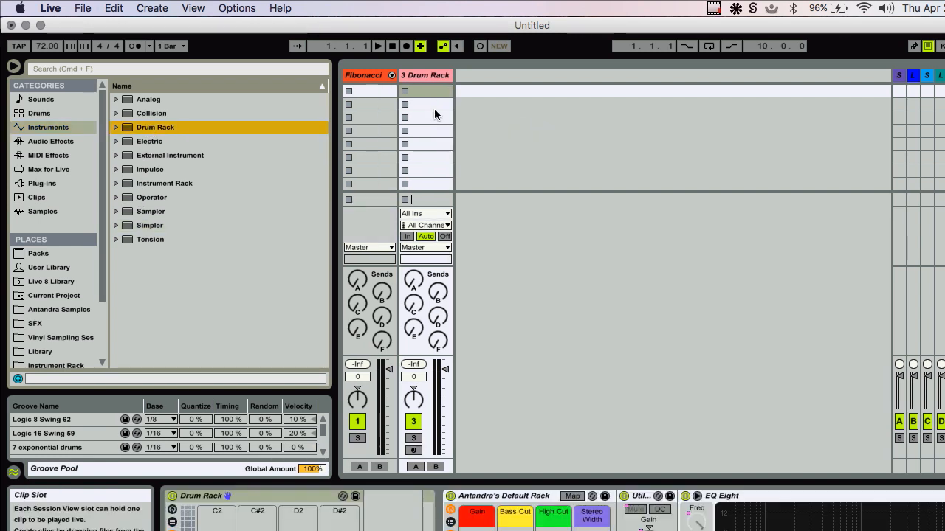
{"action": "left_click", "coordinate": [115, 128]}
{"action": "scroll", "coordinate": [157, 208], "scroll_direction": "down", "scroll_amount": 8}
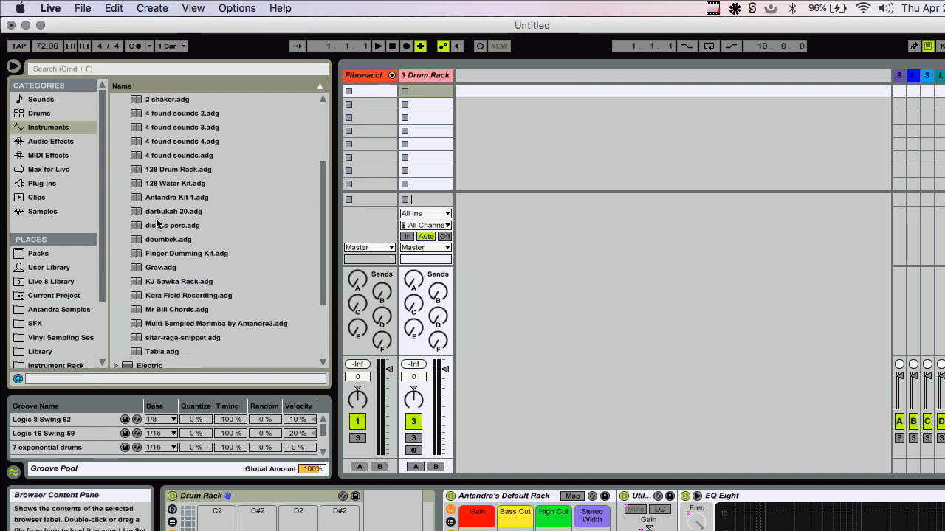
{"action": "left_click", "coordinate": [156, 197]}
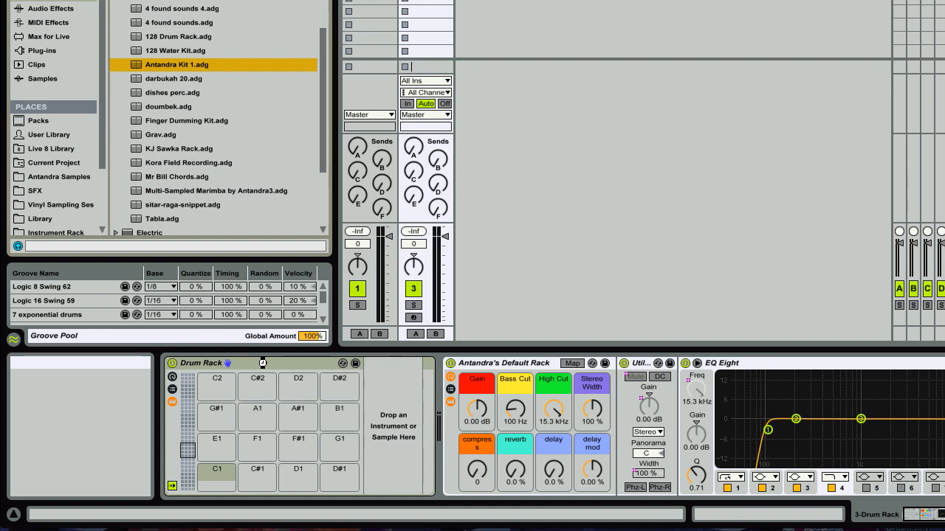
{"action": "left_click_drag", "start_coordinate": [262, 363], "coordinate": [263, 361]}
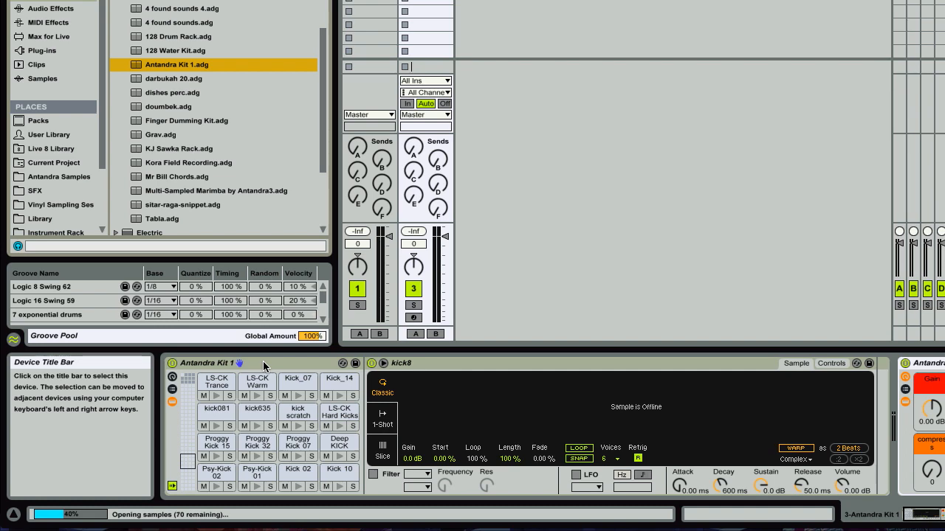
{"action": "left_click", "coordinate": [187, 437]}
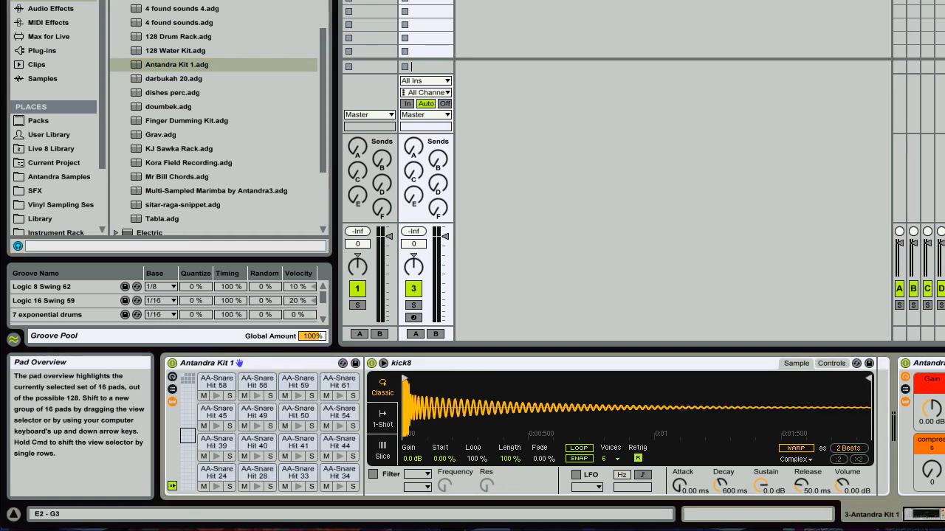
{"action": "left_click_drag", "start_coordinate": [188, 436], "coordinate": [188, 484]}
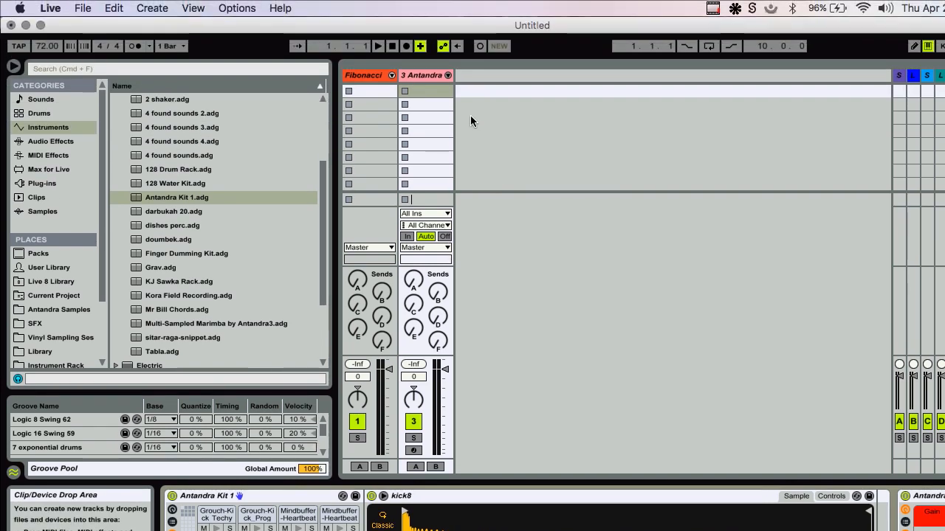
Step: Create an empty MIDI clip in the drum track's first slot and arm the track for recording
{"action": "double_click", "coordinate": [430, 91]}
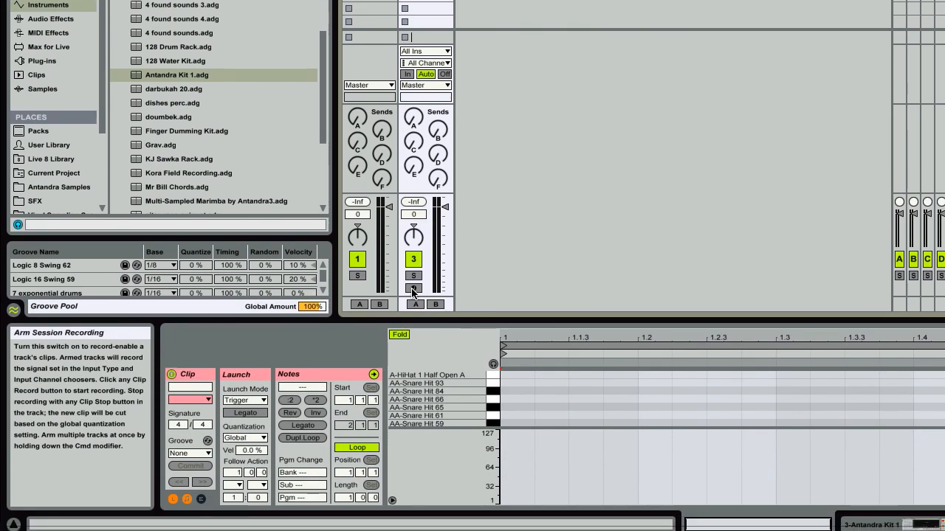
{"action": "left_click", "coordinate": [412, 289]}
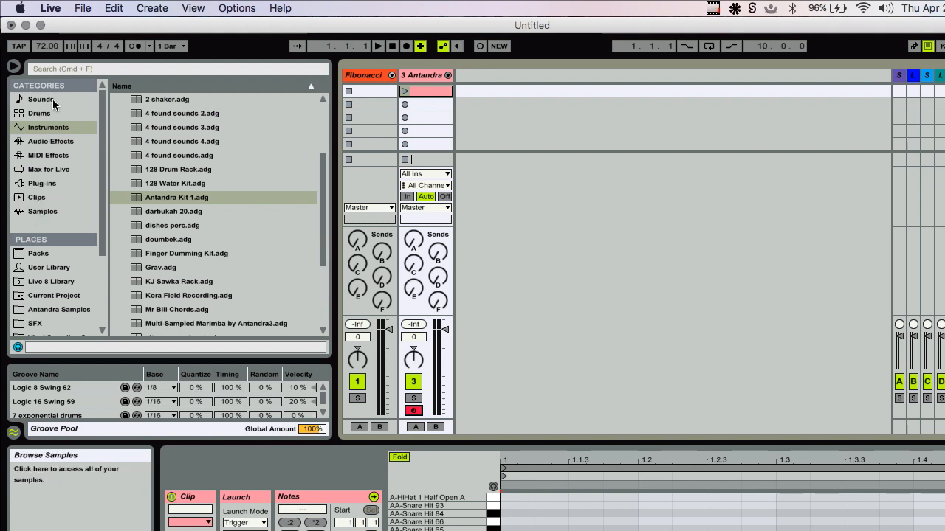
Step: Search the browser for "kick" and show all results
{"action": "left_click", "coordinate": [42, 71]}
{"action": "type", "text": "kic"}
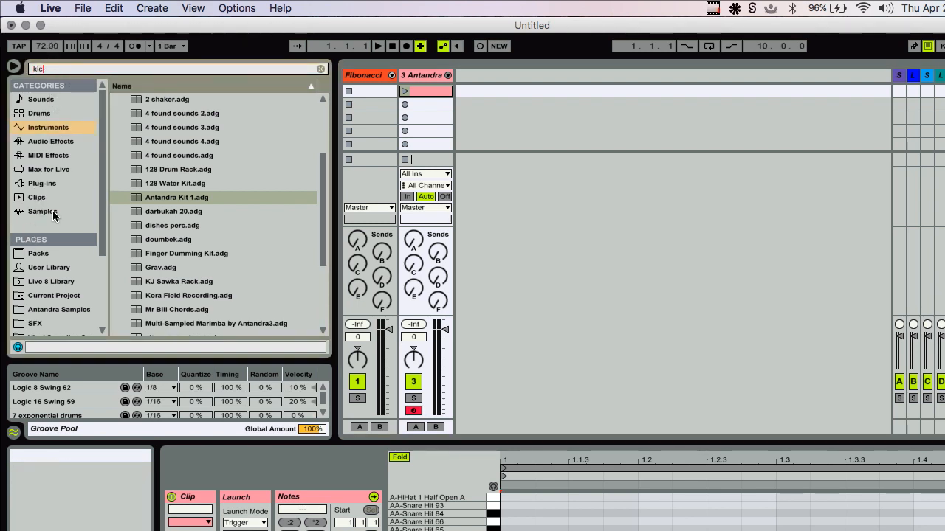
{"action": "type", "text": "k"}
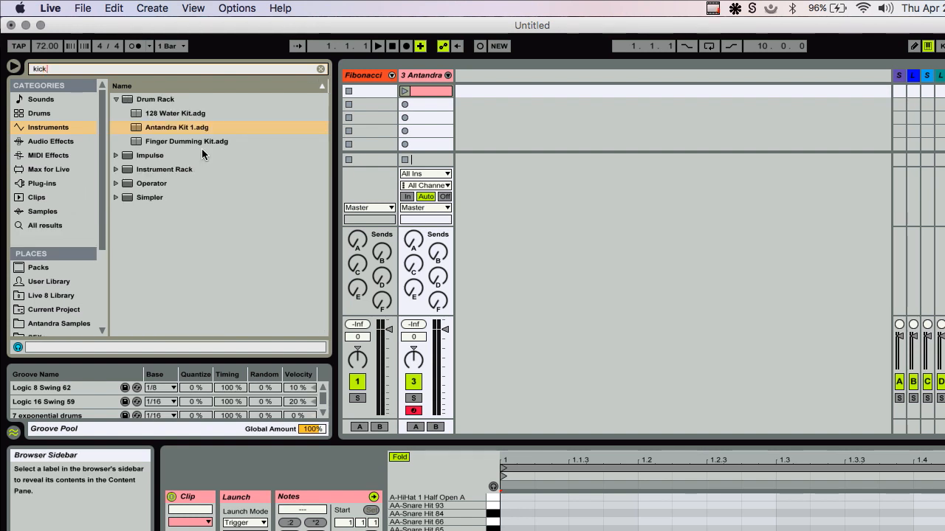
{"action": "left_click", "coordinate": [48, 225]}
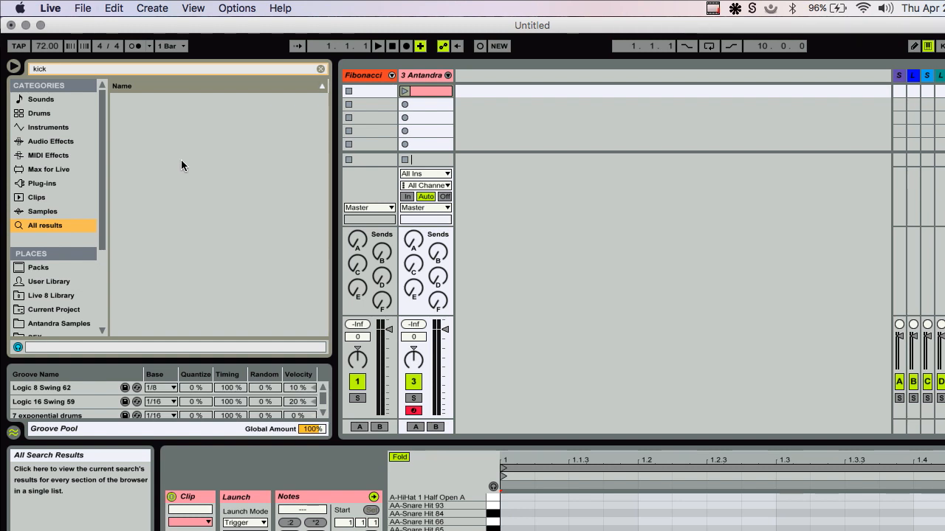
Step: Preview several kick samples from the search results, including 1 kick vars R.wav, 1 Kick.aif and 0002 kick vars.wav
{"action": "left_click", "coordinate": [172, 184]}
{"action": "left_click", "coordinate": [174, 226]}
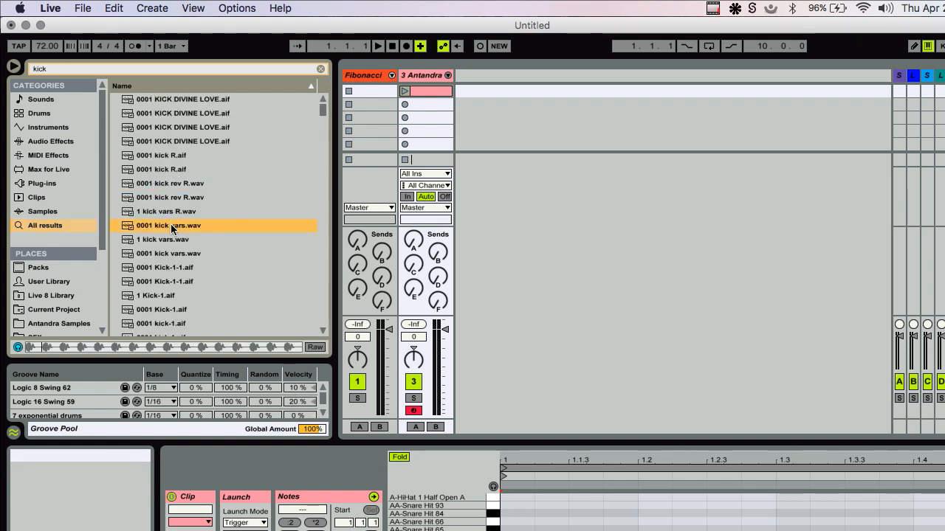
{"action": "left_click", "coordinate": [168, 254]}
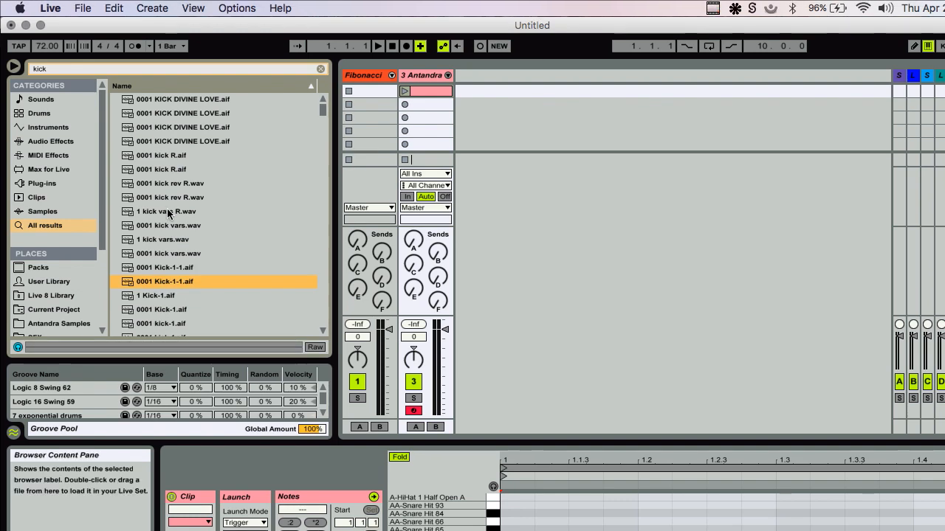
{"action": "left_click", "coordinate": [162, 211]}
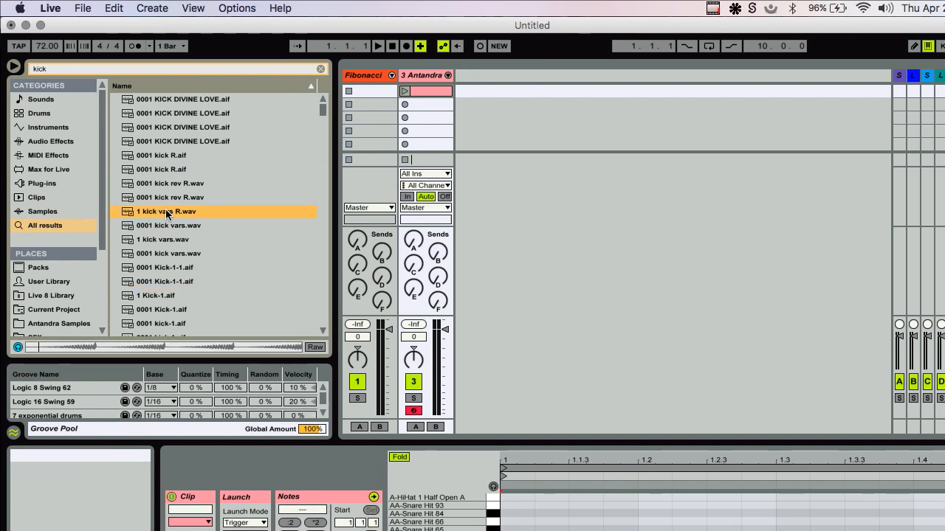
{"action": "scroll", "coordinate": [151, 155], "scroll_direction": "down", "scroll_amount": 8}
{"action": "left_click", "coordinate": [152, 142]}
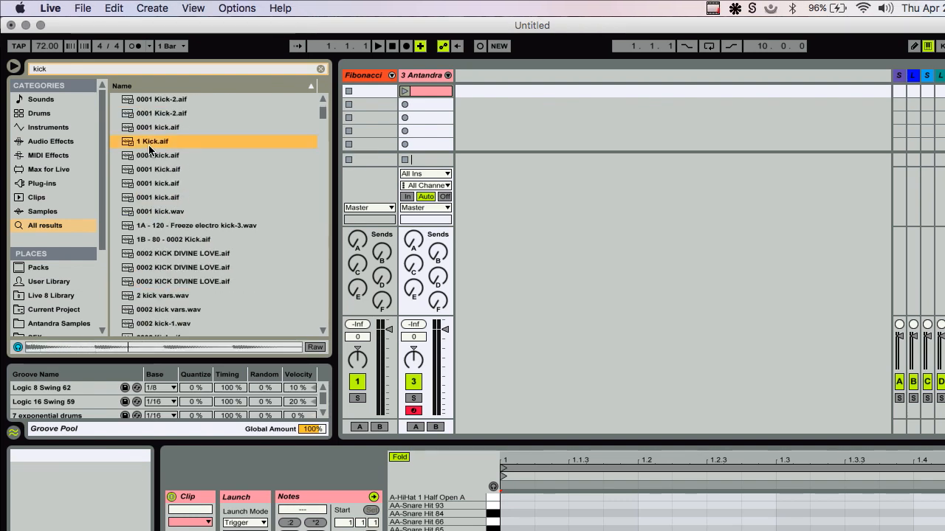
{"action": "scroll", "coordinate": [164, 246], "scroll_direction": "down", "scroll_amount": 2}
{"action": "left_click", "coordinate": [163, 241]}
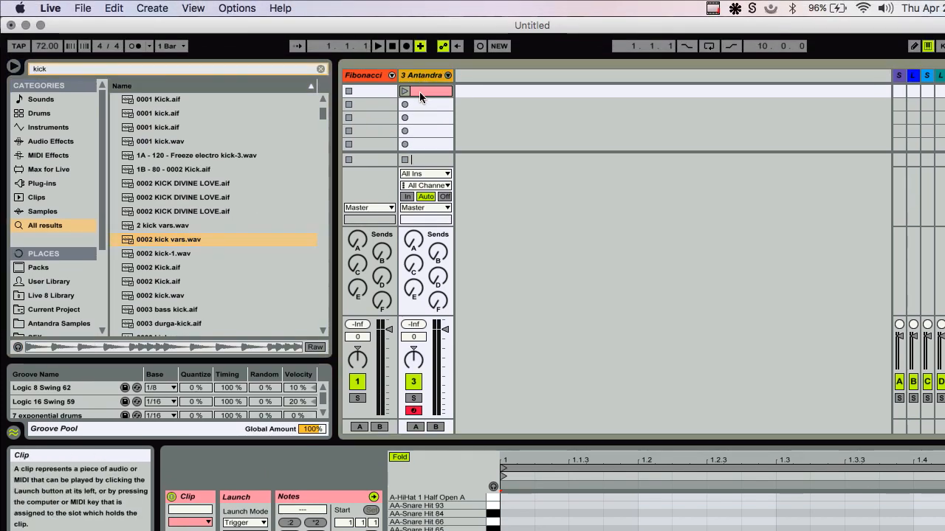
Step: Open the drum track's empty clip and enlarge the note editor to show more drum lanes
{"action": "left_click", "coordinate": [419, 59]}
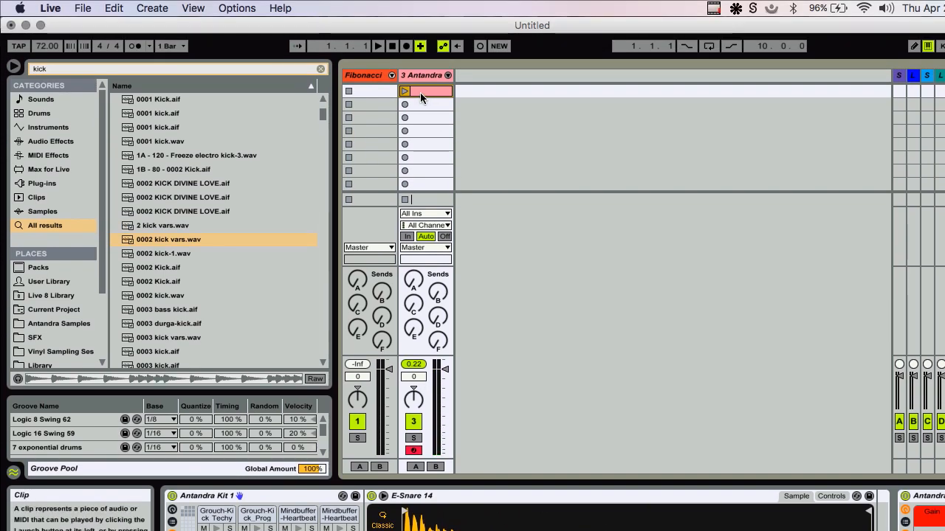
{"action": "double_click", "coordinate": [431, 90]}
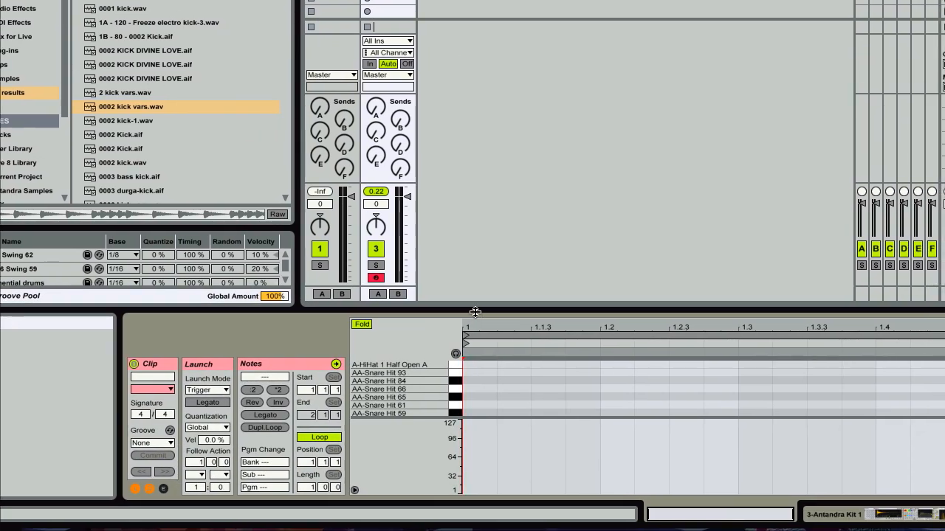
{"action": "left_click_drag", "start_coordinate": [517, 445], "coordinate": [513, 313]}
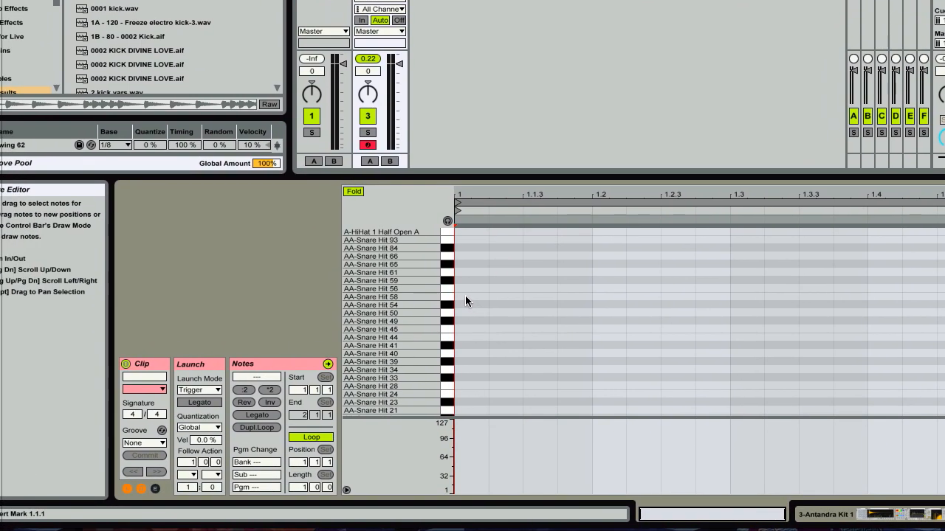
Step: Add a sixteenth note on AA-Snare Hit 58 and move it to beat 1.2 on AA-Snare Hit 49
{"action": "double_click", "coordinate": [441, 356]}
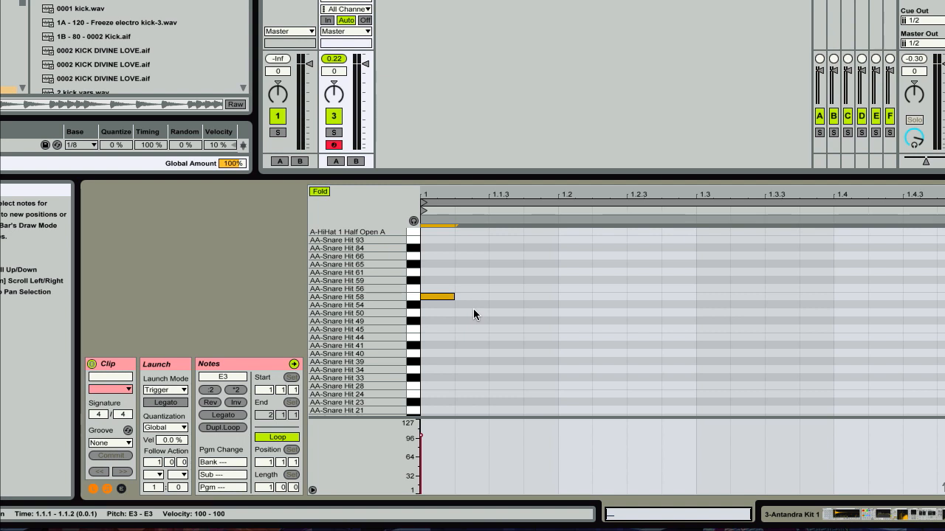
{"action": "left_click_drag", "start_coordinate": [431, 297], "coordinate": [529, 329]}
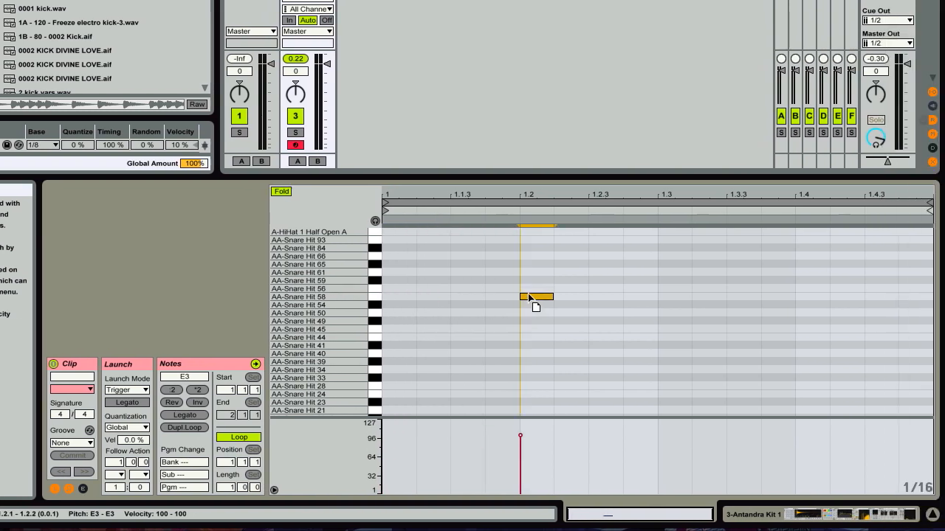
Step: Move the note to A-HiHat 2 Closed B on beat 1 and copy it to beats 1.2, 1.3 and 1.4
{"action": "scroll", "coordinate": [528, 328], "scroll_direction": "up", "scroll_amount": 3}
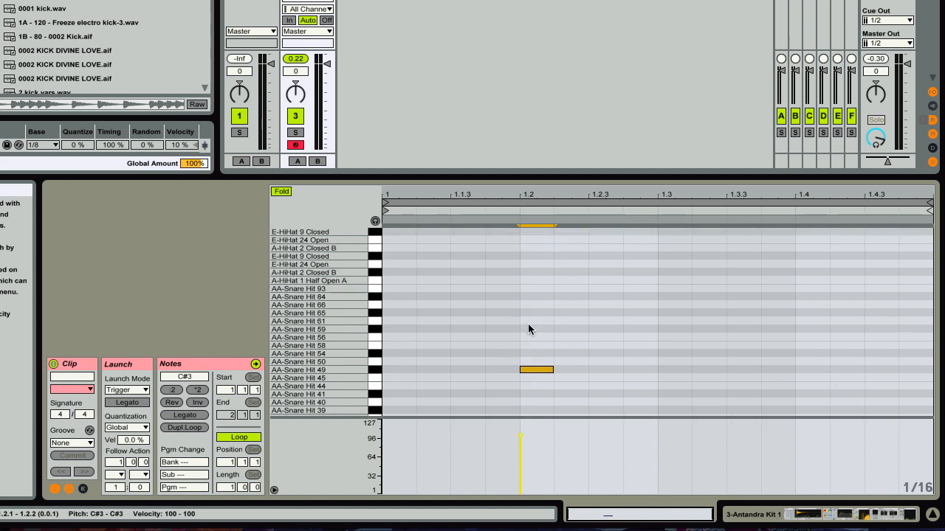
{"action": "left_click_drag", "start_coordinate": [533, 370], "coordinate": [398, 270]}
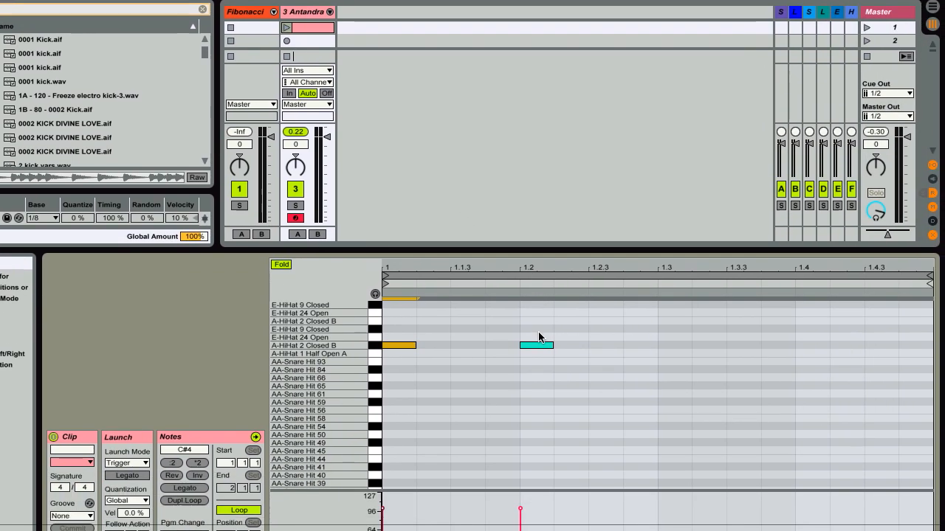
{"action": "left_click", "coordinate": [537, 345]}
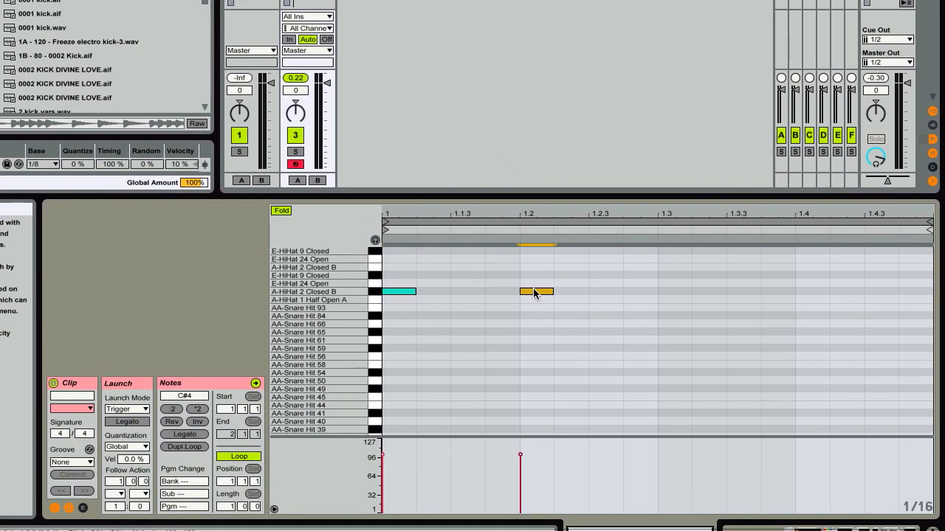
{"action": "left_click_drag", "start_coordinate": [537, 345], "coordinate": [805, 347]}
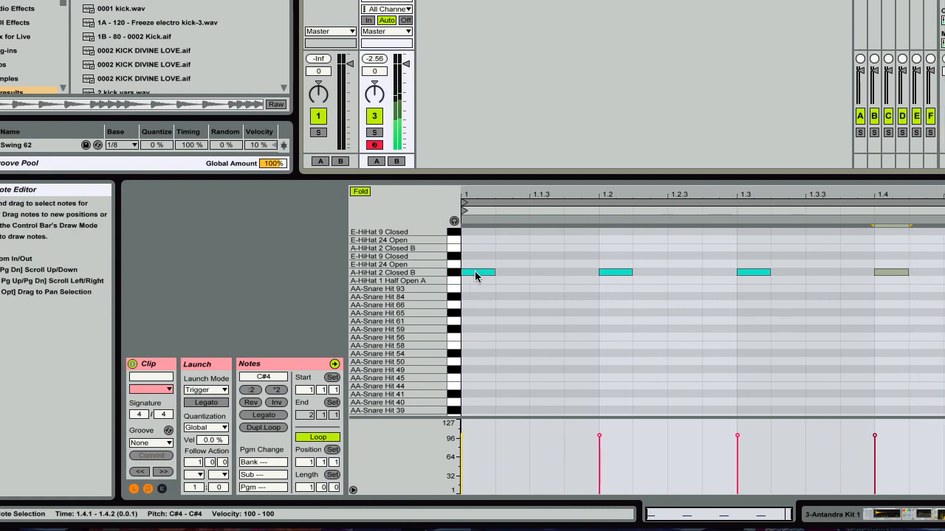
Step: Try duplicating all four hi-hat notes one sixteenth further along, and undo the copies
{"action": "key", "text": "ctrl+a"}
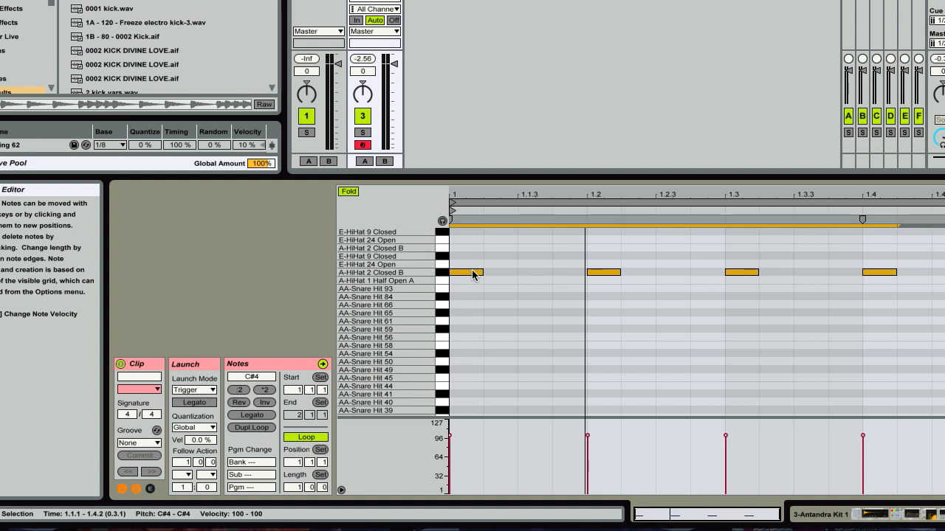
{"action": "left_click_drag", "start_coordinate": [472, 274], "coordinate": [506, 274]}
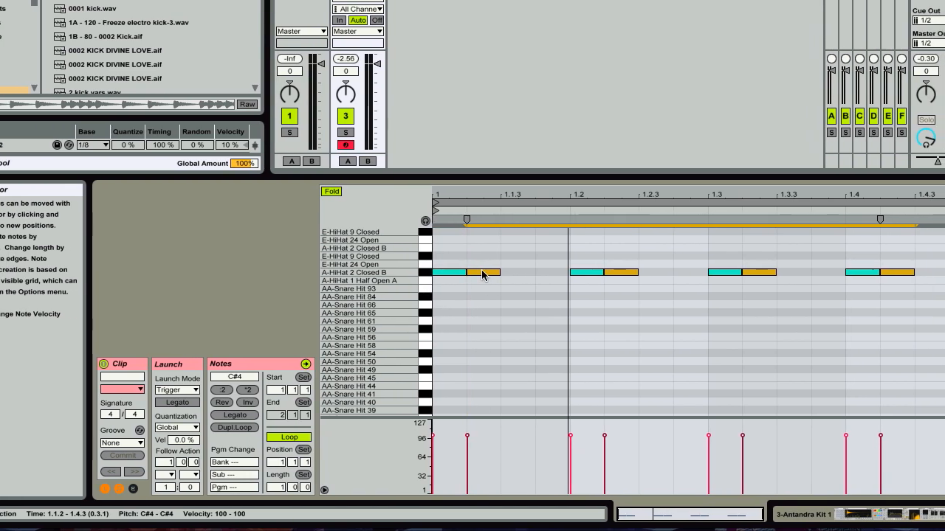
{"action": "key", "text": "ctrl+z"}
Step: Copy the first hi-hat note to EB_Kit05_Kick at beat 1.2 and duplicate that kick at beat 1.4
{"action": "left_click", "coordinate": [459, 272]}
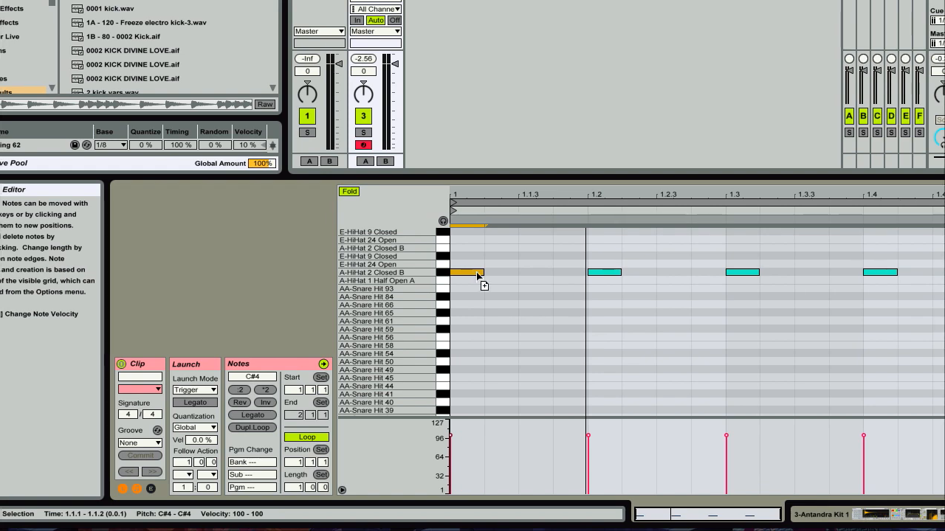
{"action": "left_click_drag", "start_coordinate": [476, 272], "coordinate": [599, 347]}
{"action": "scroll", "coordinate": [598, 347], "scroll_direction": "down", "scroll_amount": 10}
{"action": "scroll", "coordinate": [599, 347], "scroll_direction": "up", "scroll_amount": 10}
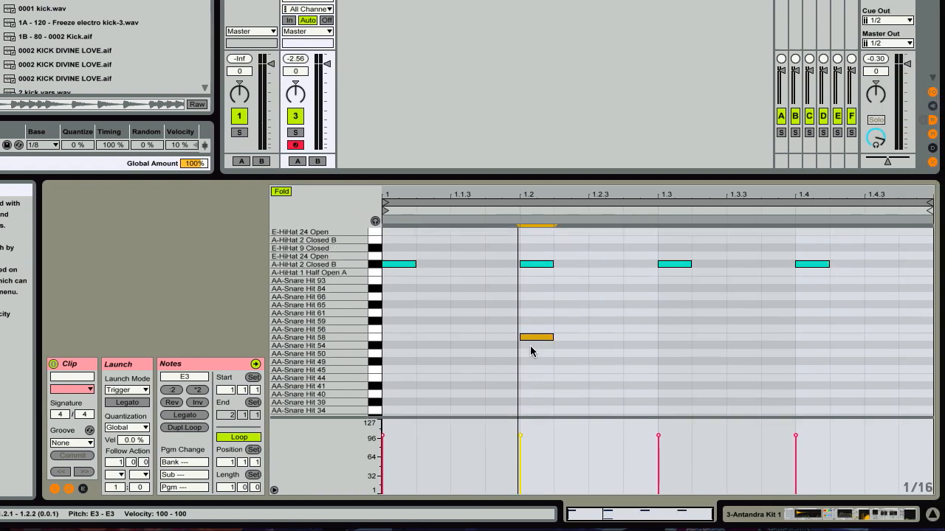
{"action": "left_click_drag", "start_coordinate": [530, 352], "coordinate": [814, 336]}
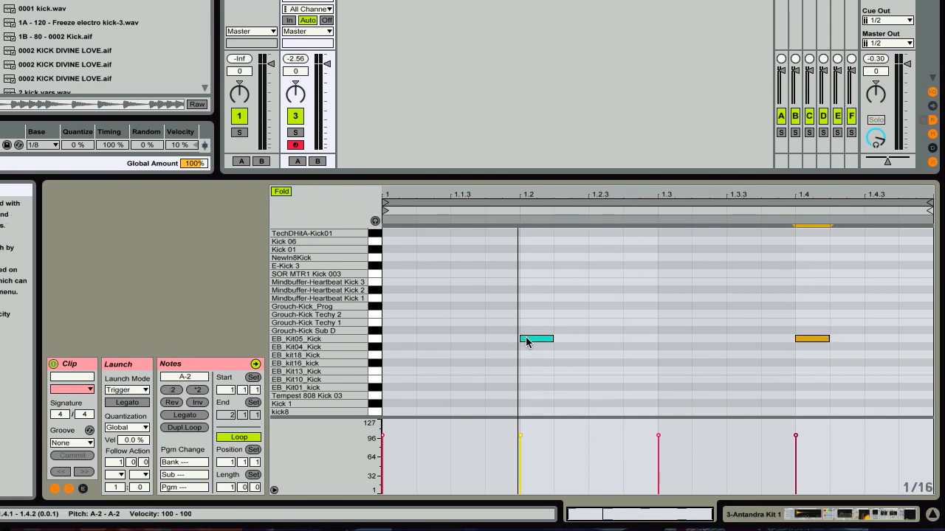
Step: Copy the kick note at beat 1.2, try the copy on other kick and snare sounds, and place it on AA-Snare Hit 22
{"action": "left_click_drag", "start_coordinate": [525, 336], "coordinate": [512, 215]}
{"action": "left_click_drag", "start_coordinate": [514, 259], "coordinate": [521, 381]}
{"action": "left_click_drag", "start_coordinate": [517, 418], "coordinate": [516, 385]}
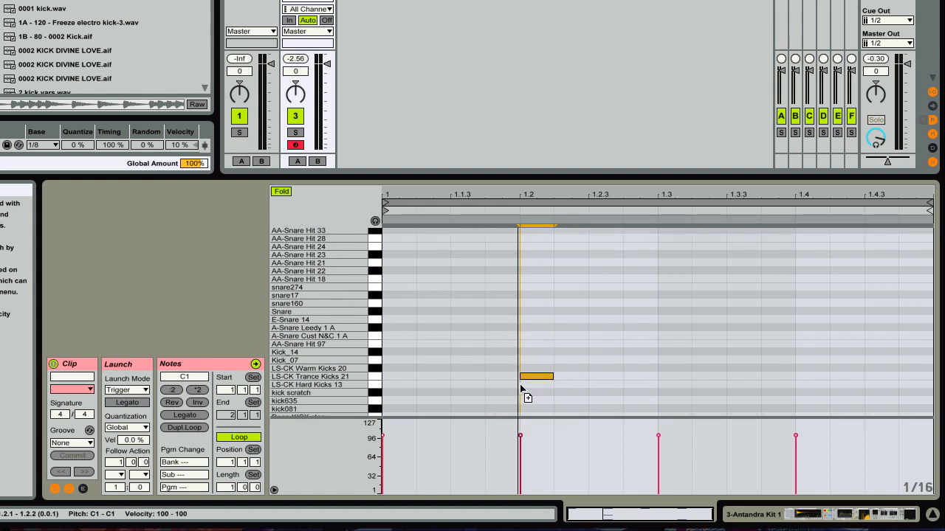
{"action": "left_click_drag", "start_coordinate": [520, 385], "coordinate": [521, 405]}
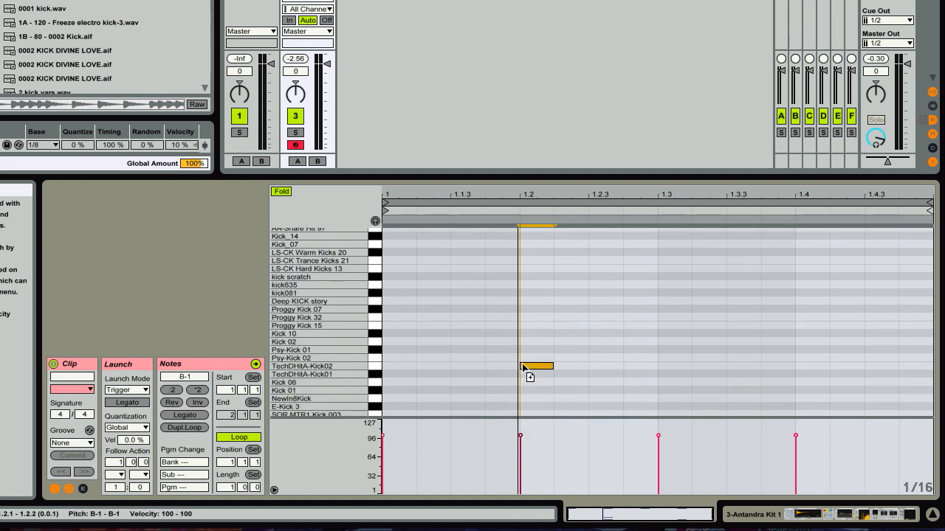
{"action": "mouse_move", "coordinate": [522, 365]}
{"action": "left_mouse_down"}
{"action": "mouse_move", "coordinate": [525, 445]}
{"action": "mouse_move", "coordinate": [521, 353]}
{"action": "left_mouse_up"}
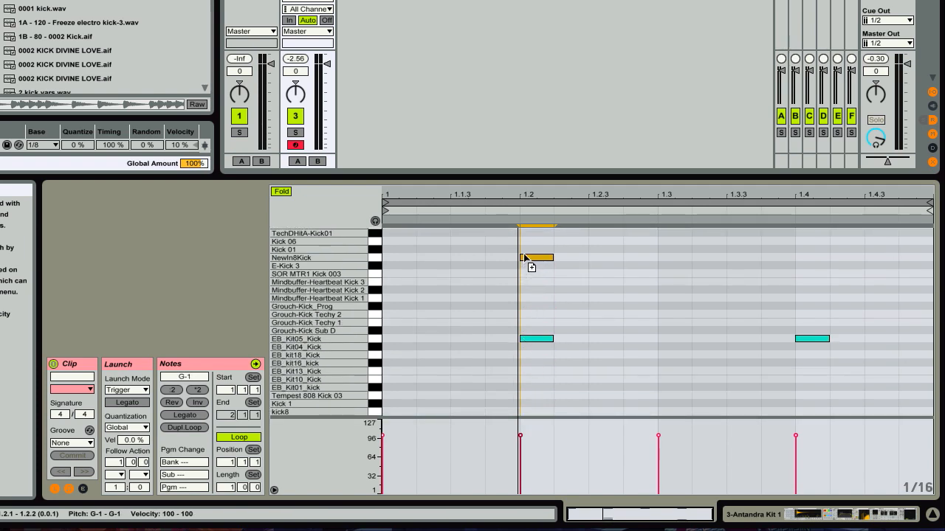
{"action": "mouse_move", "coordinate": [526, 258]}
{"action": "left_mouse_down"}
{"action": "mouse_move", "coordinate": [527, 229]}
{"action": "mouse_move", "coordinate": [521, 259]}
{"action": "left_mouse_up"}
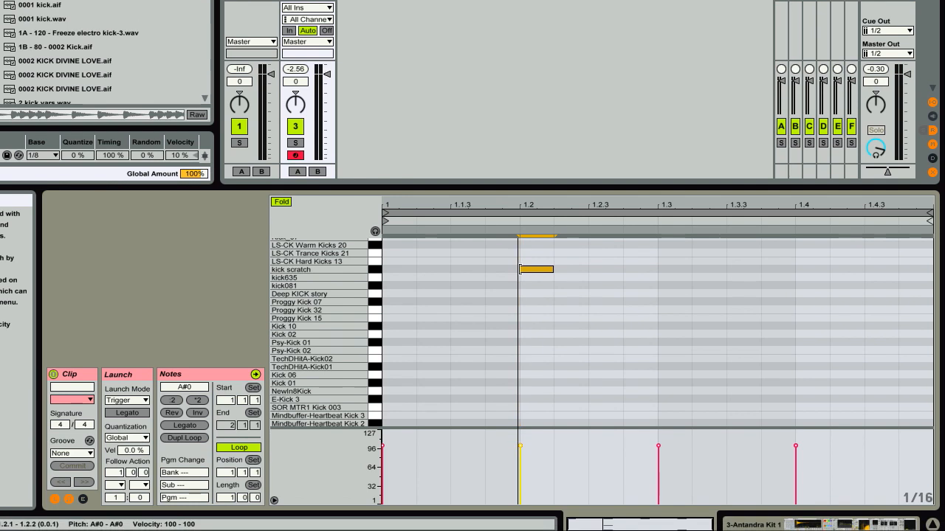
{"action": "key", "text": "space"}
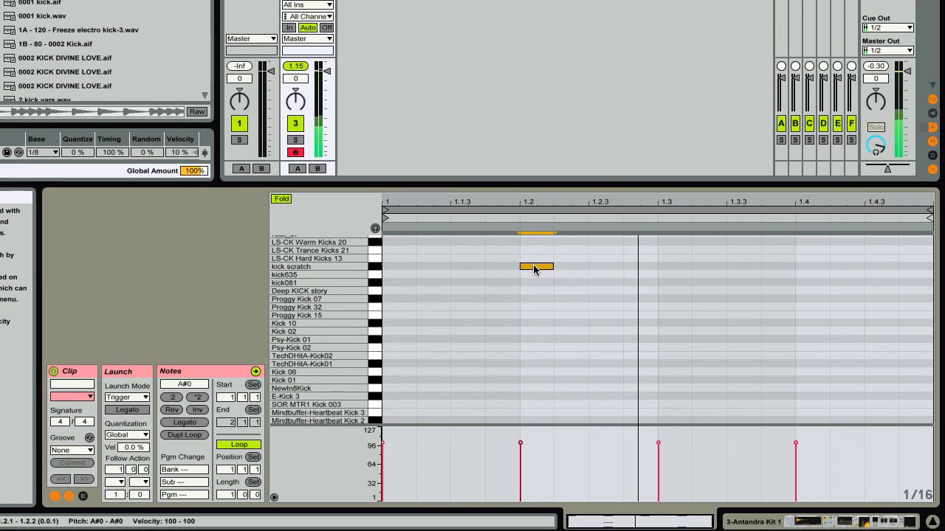
{"action": "scroll", "coordinate": [534, 270], "scroll_direction": "up", "scroll_amount": 5}
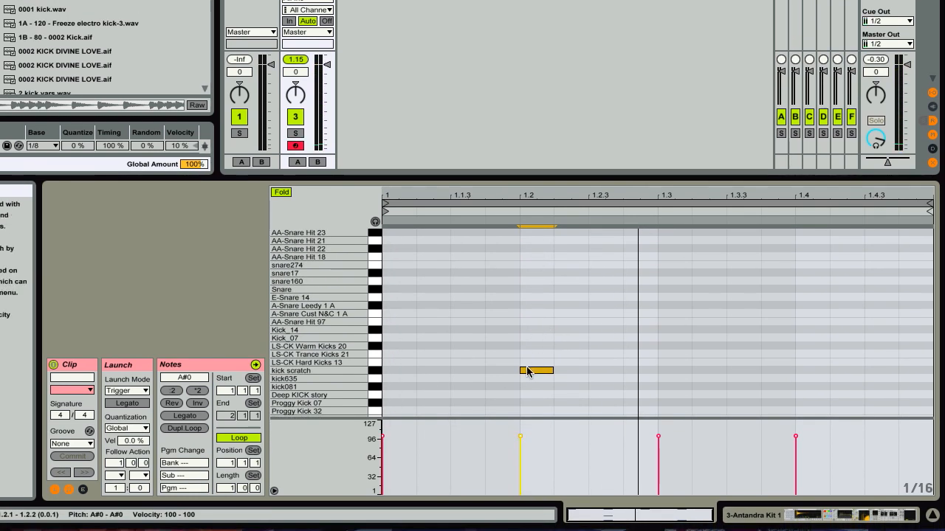
{"action": "left_click_drag", "start_coordinate": [527, 371], "coordinate": [525, 249]}
Step: Search the browser for "rimshot" samples
{"action": "left_click", "coordinate": [91, 70]}
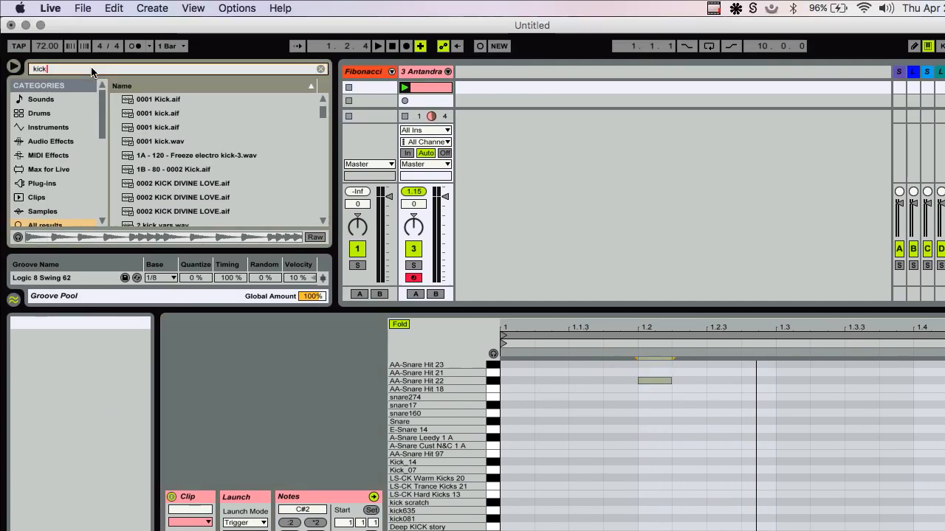
{"action": "type", "text": "r"}
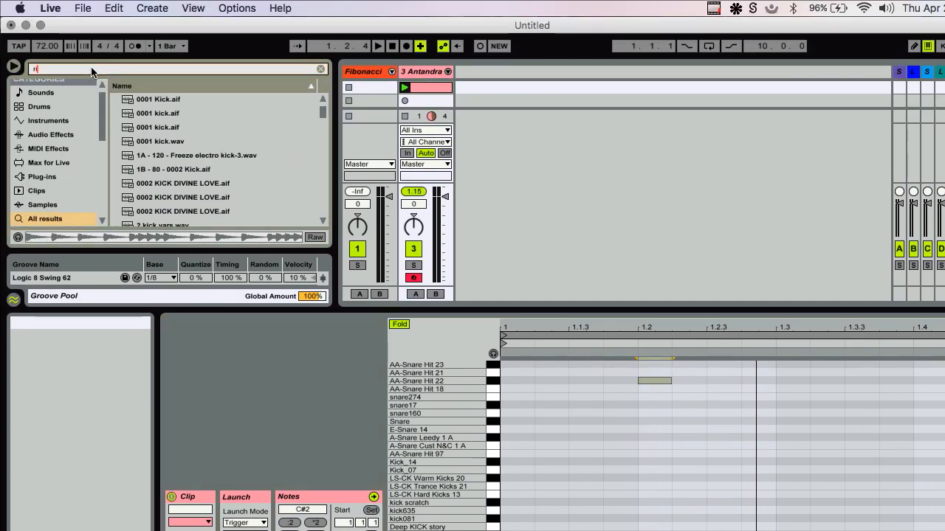
{"action": "type", "text": "imshot"}
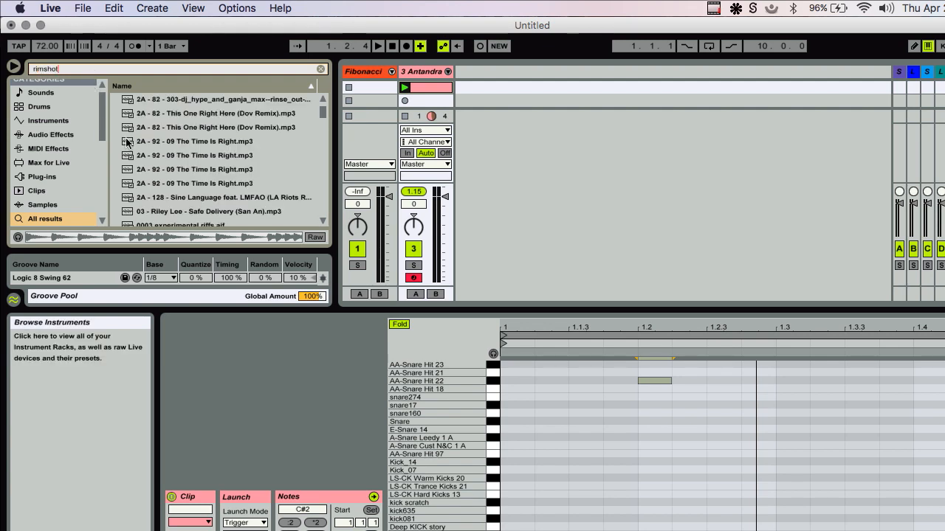
Step: Audition the rimshot samples and load rimshot 340hz.wav onto the drum rack's Kick 1 pad
{"action": "left_click", "coordinate": [134, 181]}
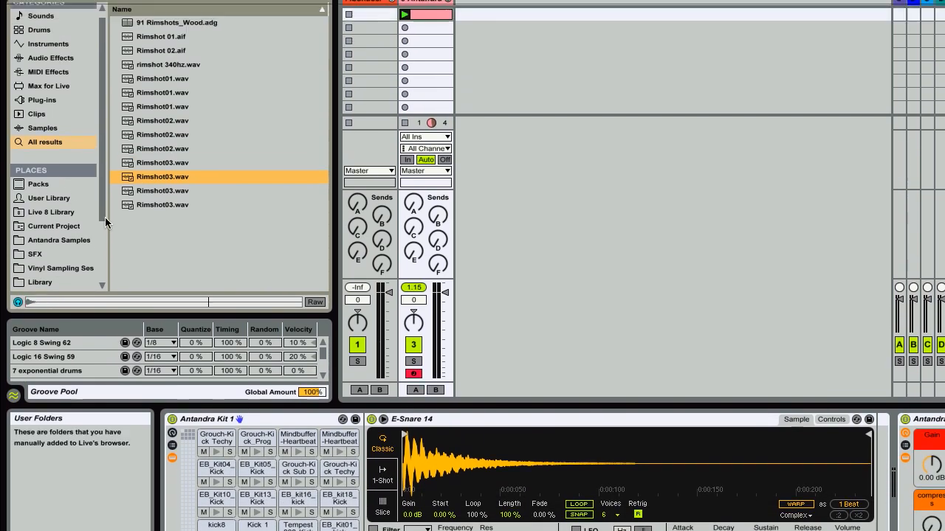
{"action": "left_click", "coordinate": [146, 226]}
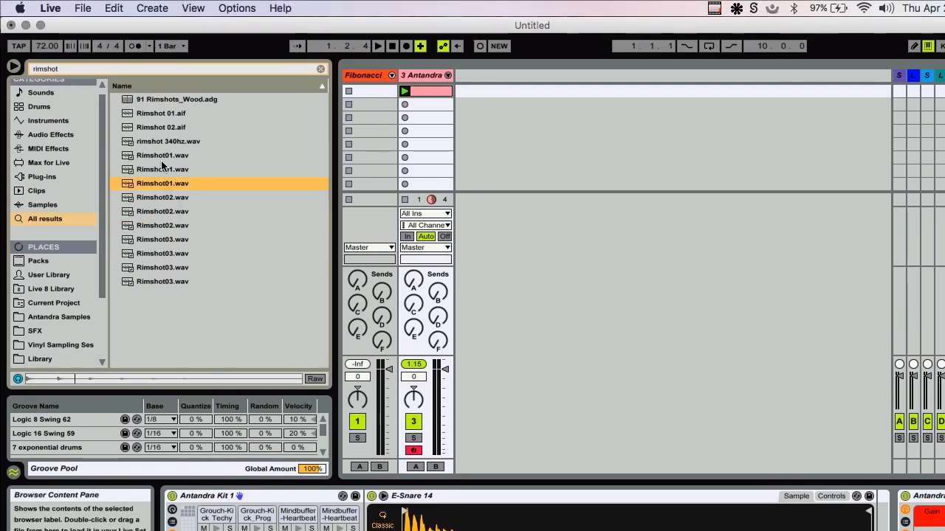
{"action": "left_click", "coordinate": [158, 155]}
{"action": "left_click", "coordinate": [149, 128]}
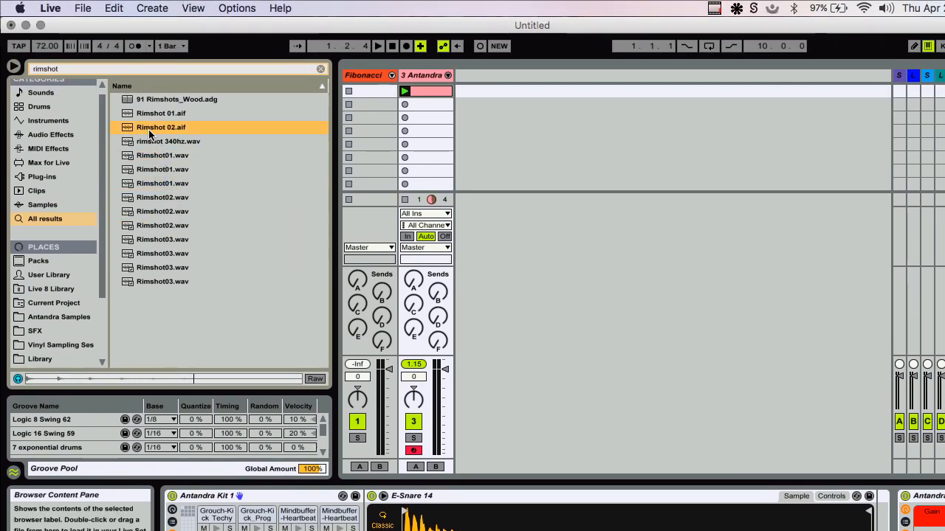
{"action": "left_click", "coordinate": [145, 114]}
{"action": "left_click", "coordinate": [149, 129]}
{"action": "left_click", "coordinate": [150, 141]}
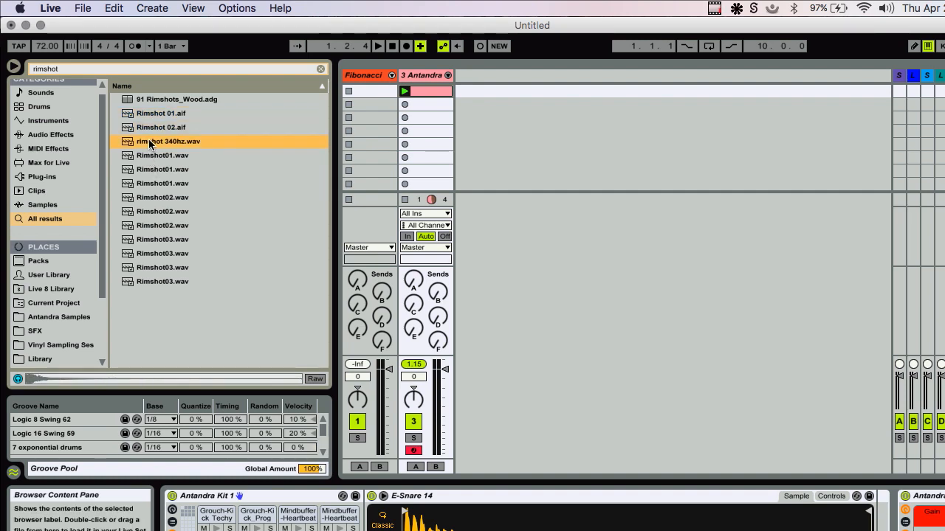
{"action": "left_click_drag", "start_coordinate": [149, 141], "coordinate": [256, 463]}
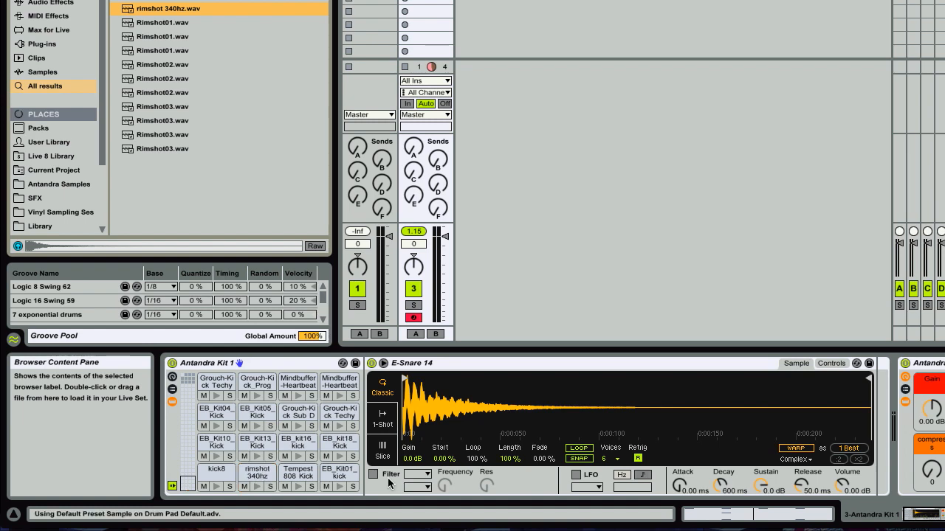
Step: Move the AA-Snare Hit 22 note to rimshot 340hz at beat 1.2 and duplicate it at beat 1.4
{"action": "key", "text": "shift+Tab"}
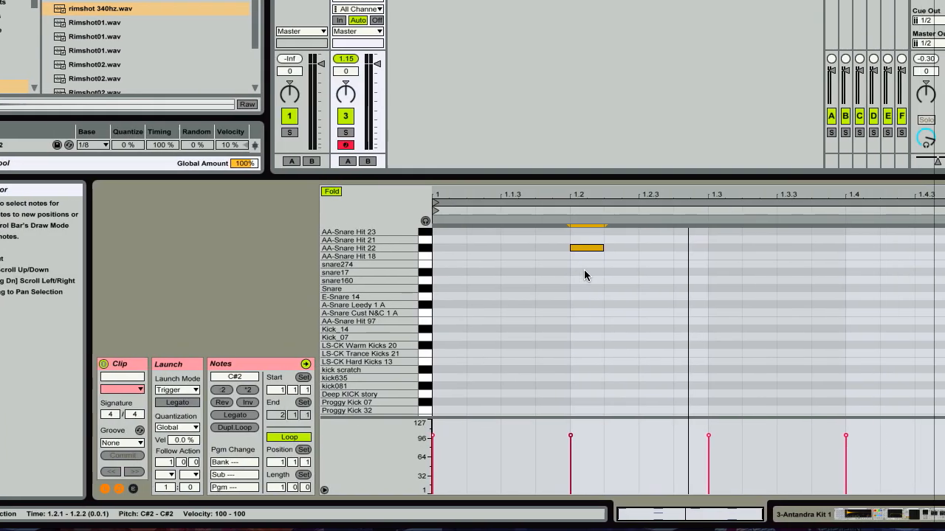
{"action": "left_click_drag", "start_coordinate": [648, 248], "coordinate": [665, 507]}
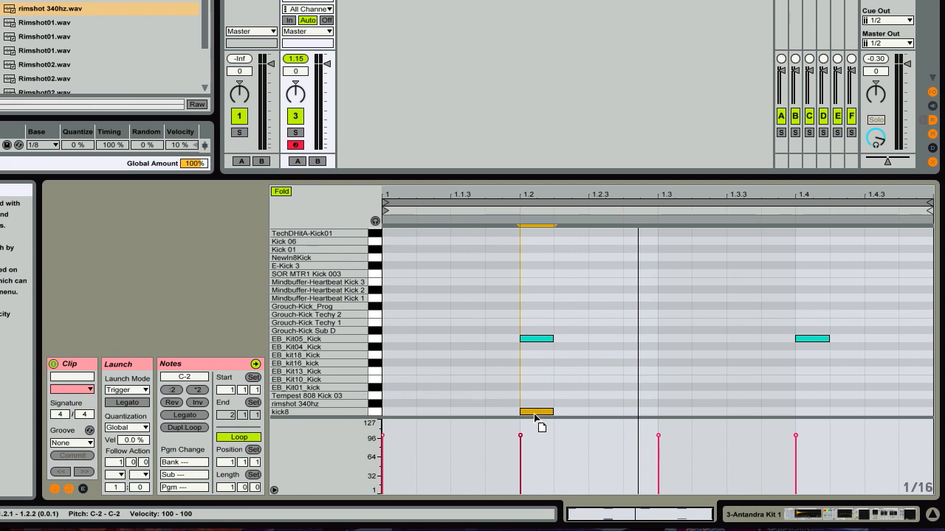
{"action": "left_click_drag", "start_coordinate": [534, 417], "coordinate": [814, 408]}
{"action": "key", "text": "ctrl+d"}
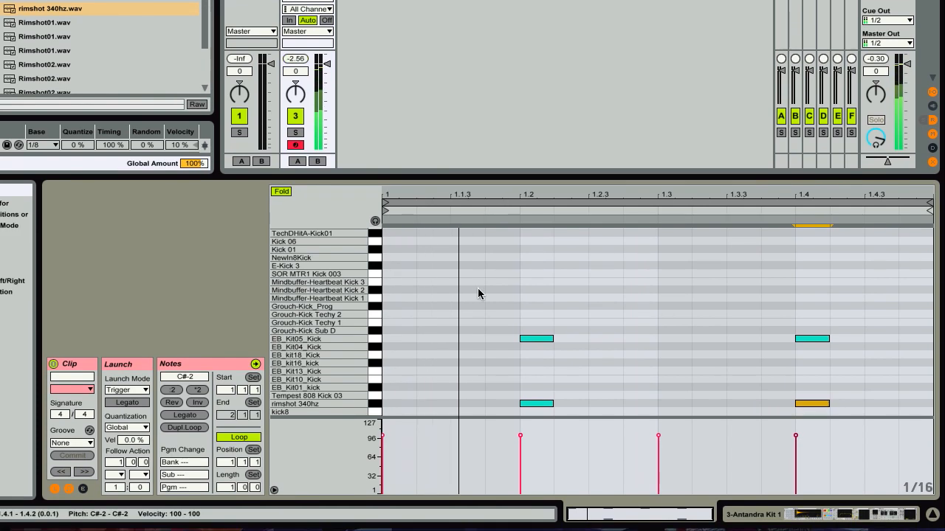
Step: Replace the A-HiHat 2 Closed B note at beat 1.2 with sixteenth hits at 1.1.3, 1.1.4, 1.2.3 and 1.2.4
{"action": "scroll", "coordinate": [488, 384], "scroll_direction": "up", "scroll_amount": 5}
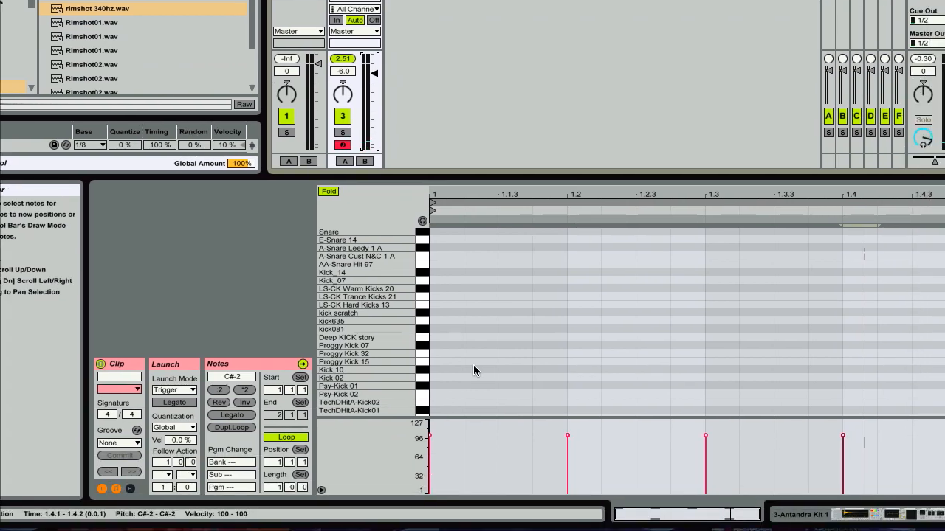
{"action": "scroll", "coordinate": [474, 371], "scroll_direction": "up", "scroll_amount": 10}
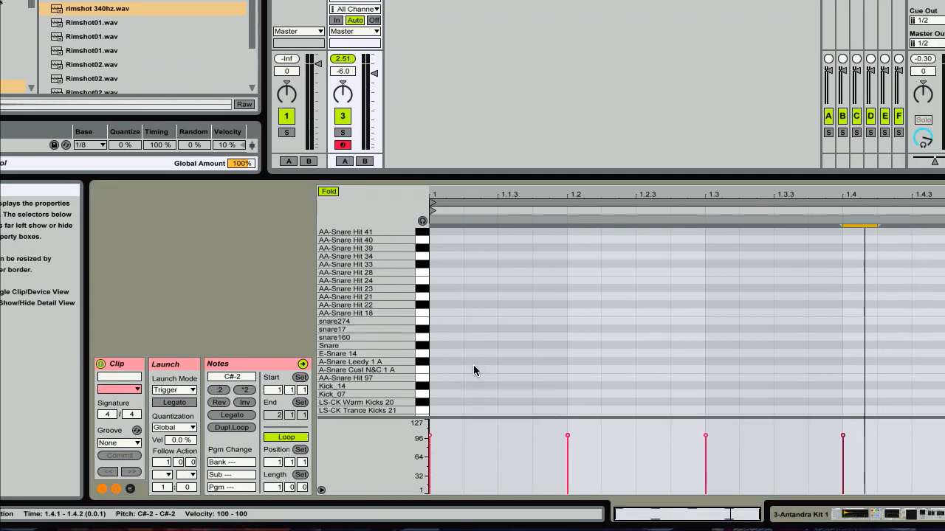
{"action": "scroll", "coordinate": [476, 368], "scroll_direction": "down", "scroll_amount": 2}
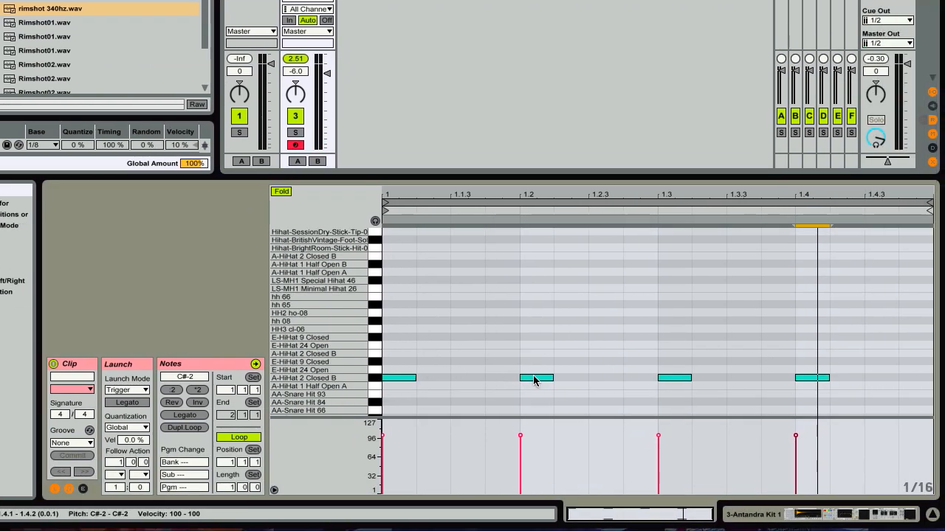
{"action": "double_click", "coordinate": [583, 377]}
{"action": "double_click", "coordinate": [455, 379]}
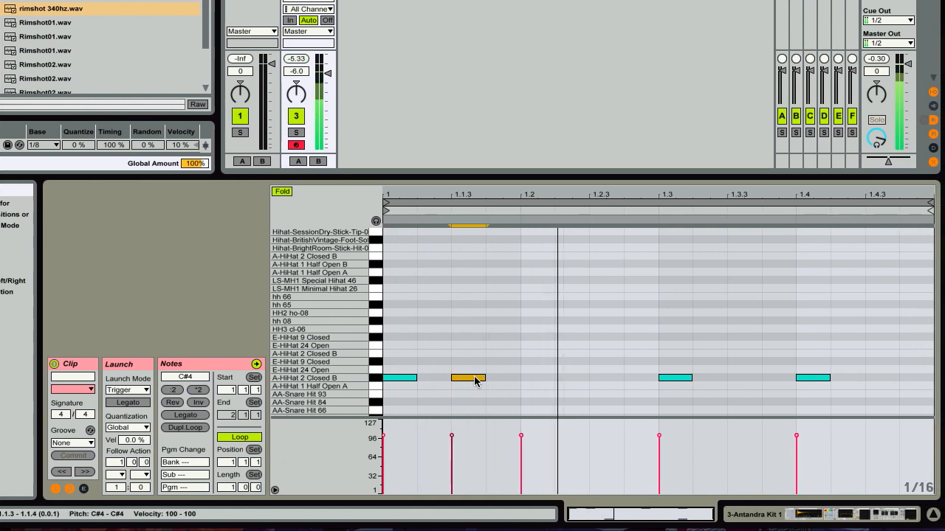
{"action": "double_click", "coordinate": [584, 378]}
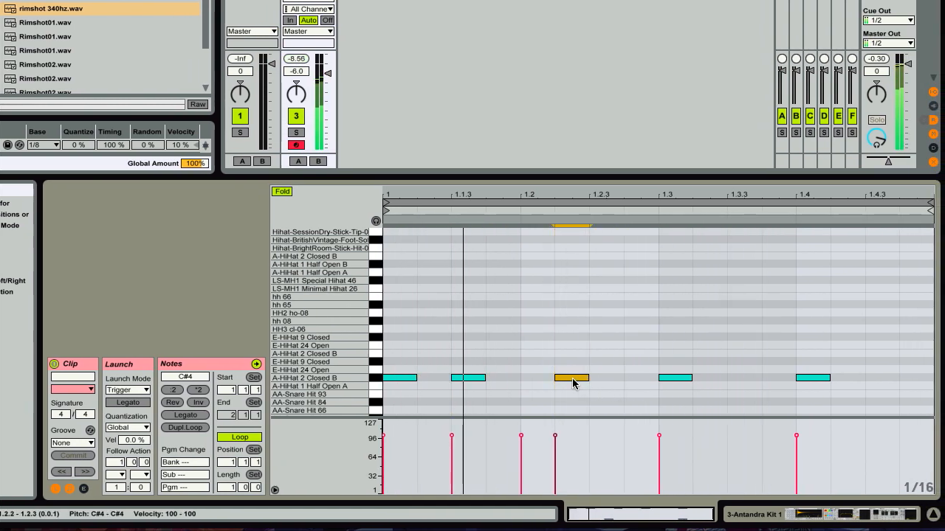
{"action": "left_click_drag", "start_coordinate": [572, 382], "coordinate": [601, 381]}
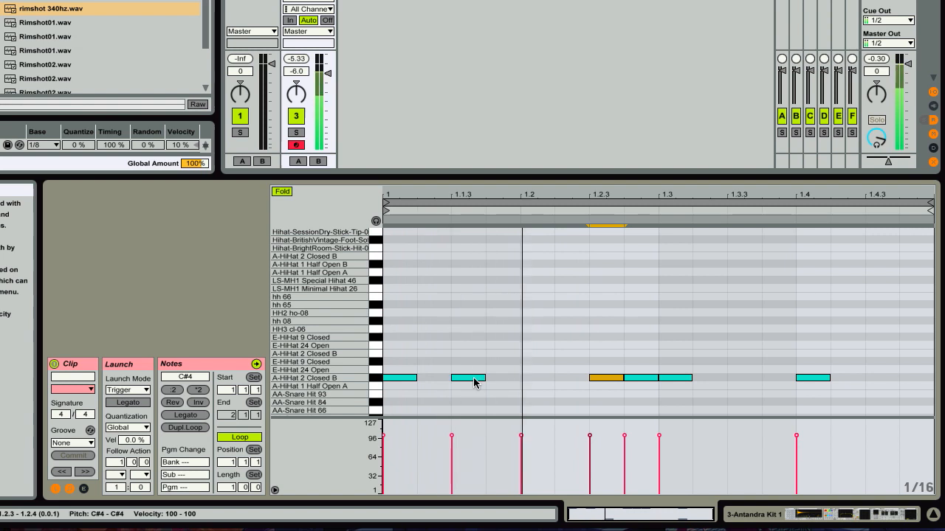
{"action": "double_click", "coordinate": [505, 379]}
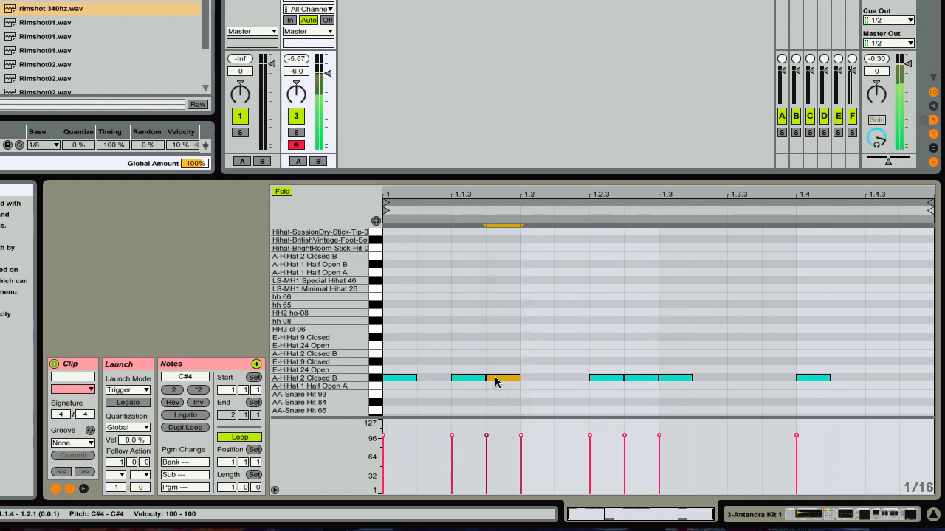
Step: Replace the closed hi-hats at 1.3 and 1.4 with closed hits at 1.3.3, 1.3.4 and 1.4.3, plus E-HiHat 24 Open at 1.4.4
{"action": "left_click", "coordinate": [641, 380]}
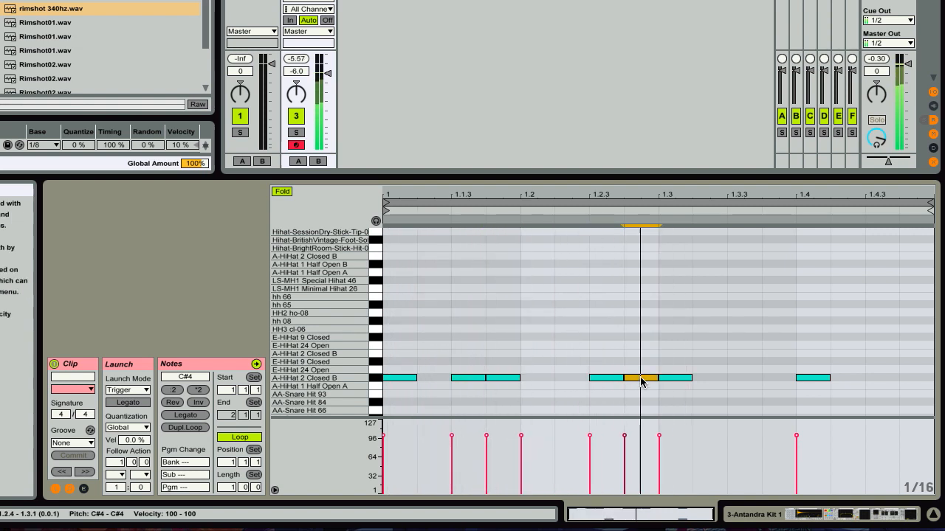
{"action": "double_click", "coordinate": [671, 379]}
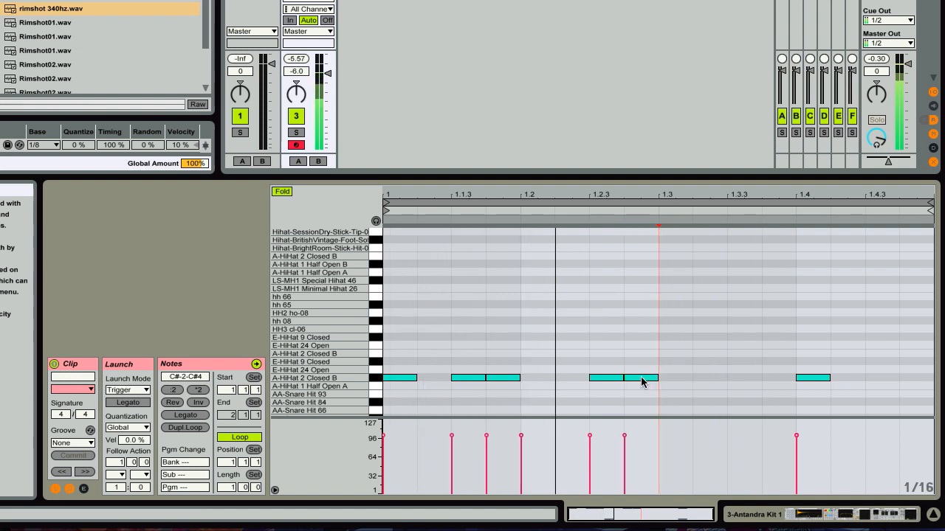
{"action": "left_click_drag", "start_coordinate": [640, 379], "coordinate": [743, 379]}
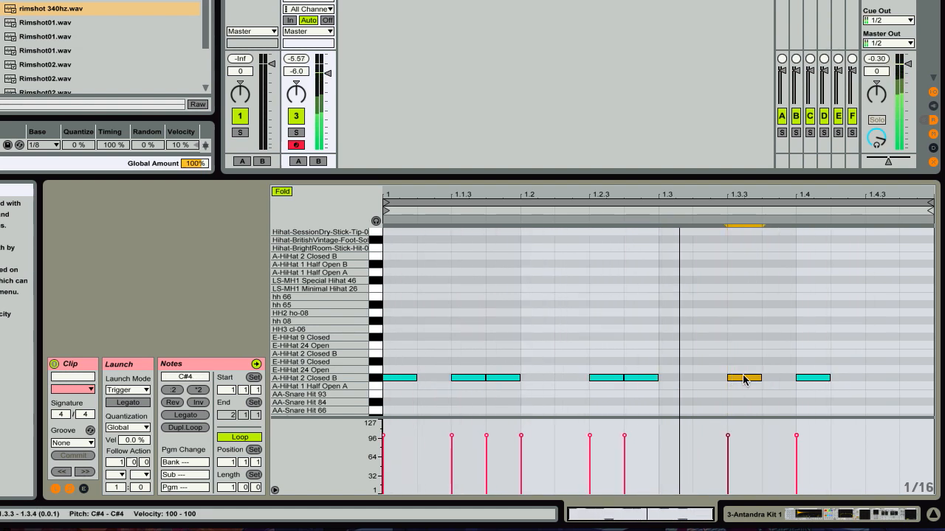
{"action": "left_click_drag", "start_coordinate": [743, 379], "coordinate": [905, 373]}
{"action": "left_click", "coordinate": [810, 379]}
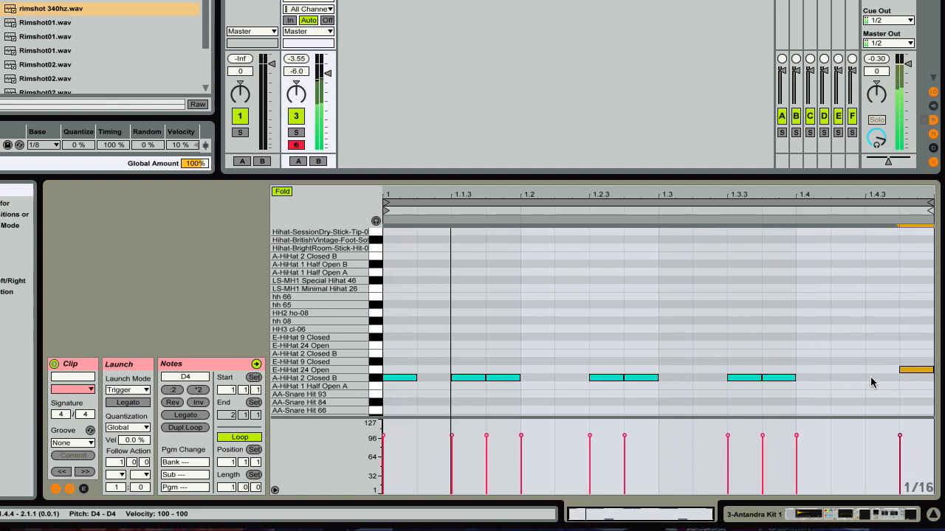
{"action": "key", "text": "ctrl+z"}
{"action": "key", "text": "ctrl+z"}
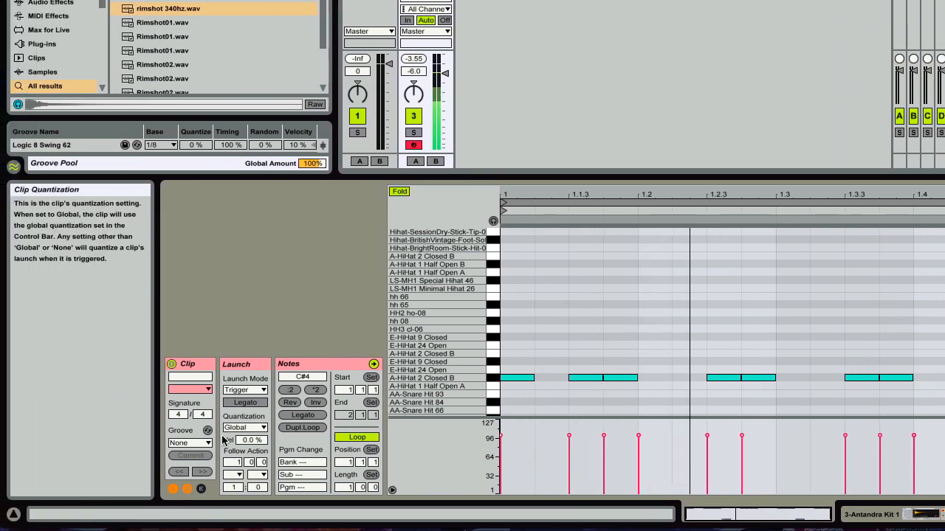
Step: Select all notes in the clip and apply the Logic 16 Swing 59 groove to it
{"action": "key", "text": "ctrl+a"}
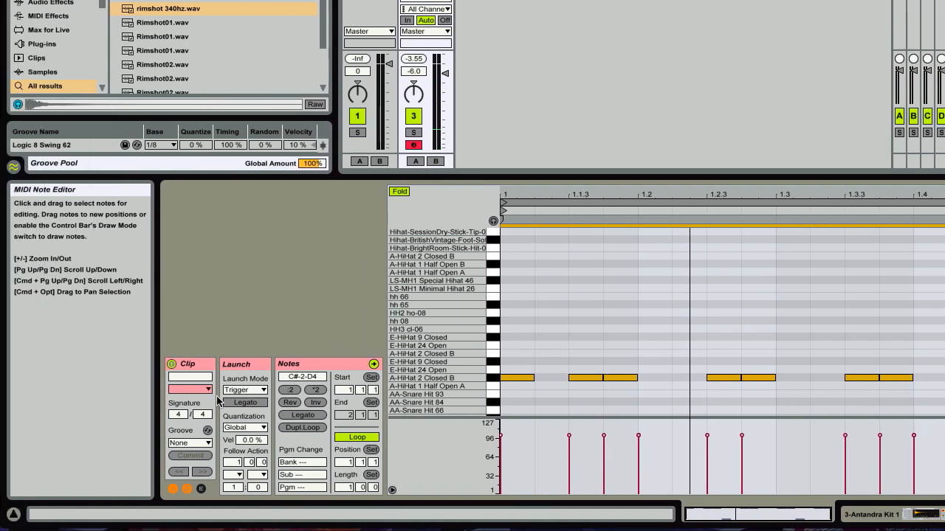
{"action": "left_click", "coordinate": [189, 442]}
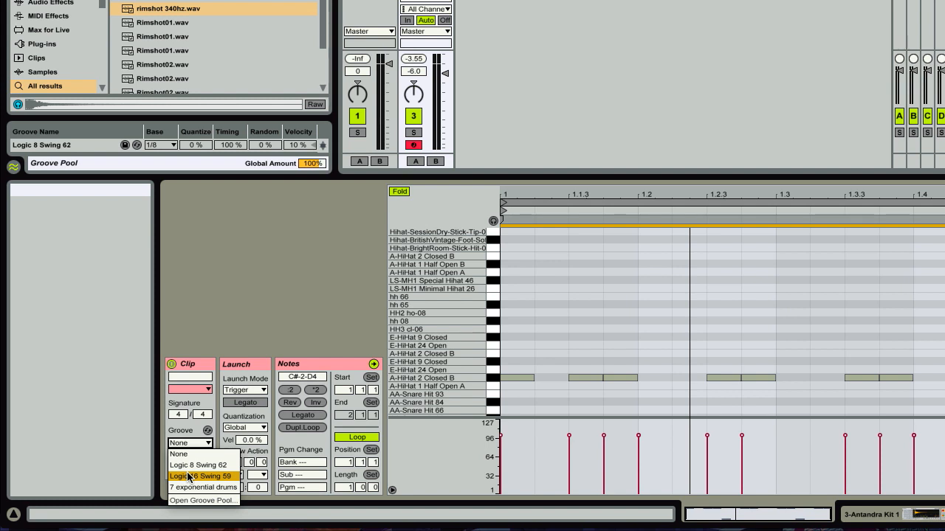
{"action": "left_click", "coordinate": [189, 477]}
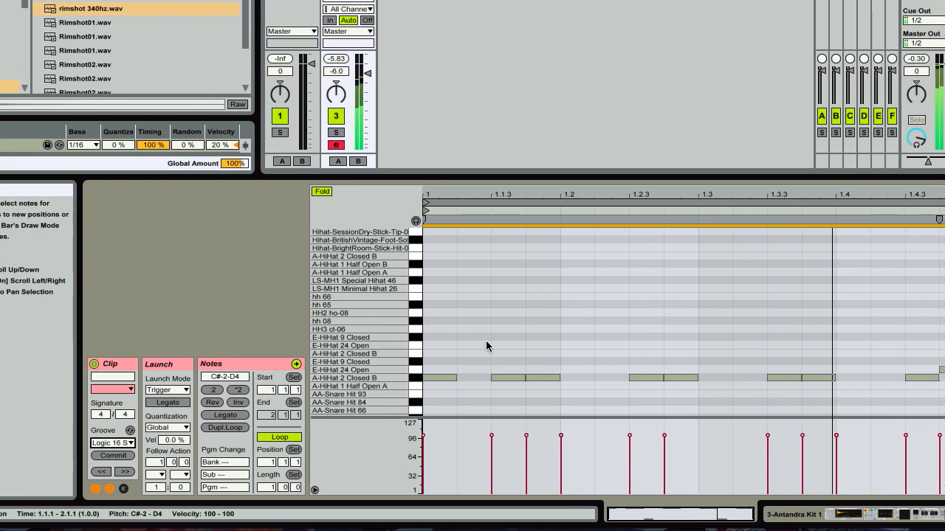
{"action": "left_click", "coordinate": [452, 345]}
Step: Set the sample volume of A-HiHat 2 Closed B to -10.3 dB and of E-HiHat 24 Open to -13.7 dB
{"action": "key", "text": "shift+Tab"}
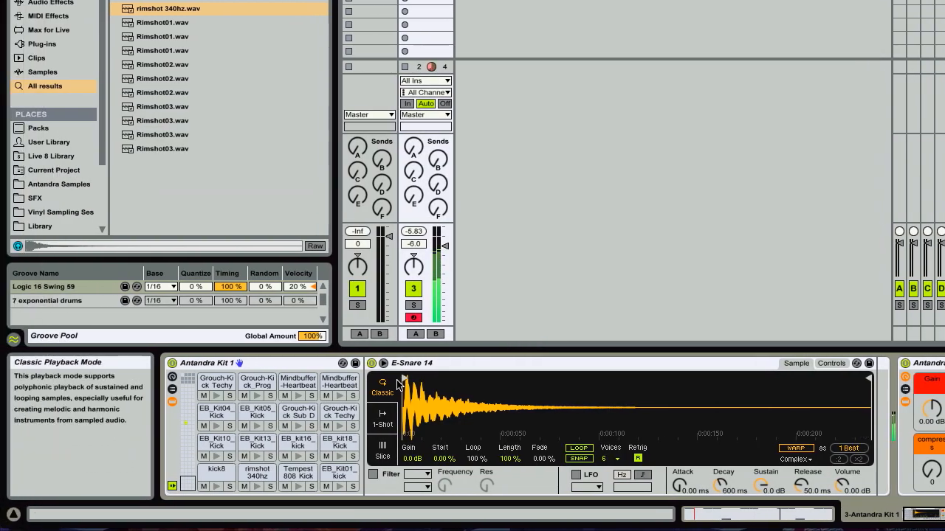
{"action": "left_click", "coordinate": [188, 421]}
{"action": "left_click", "coordinate": [251, 442]}
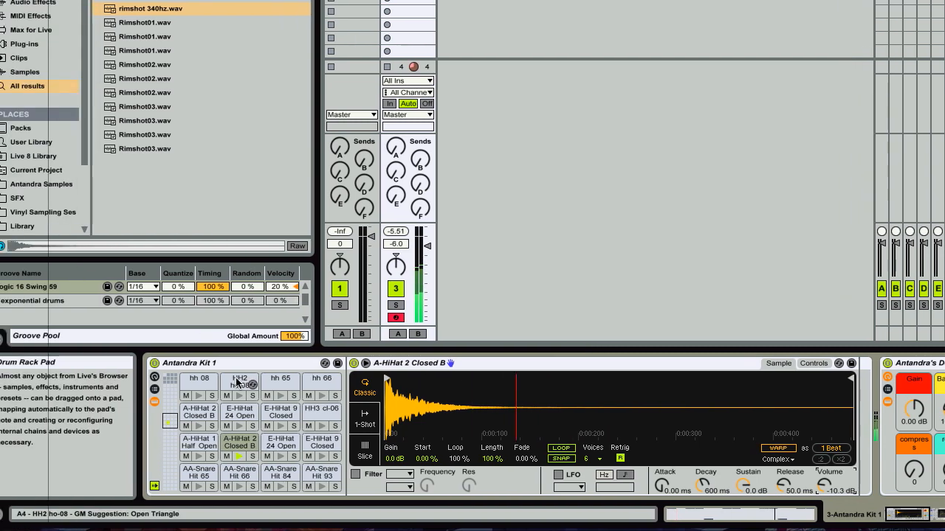
{"action": "left_click", "coordinate": [180, 442]}
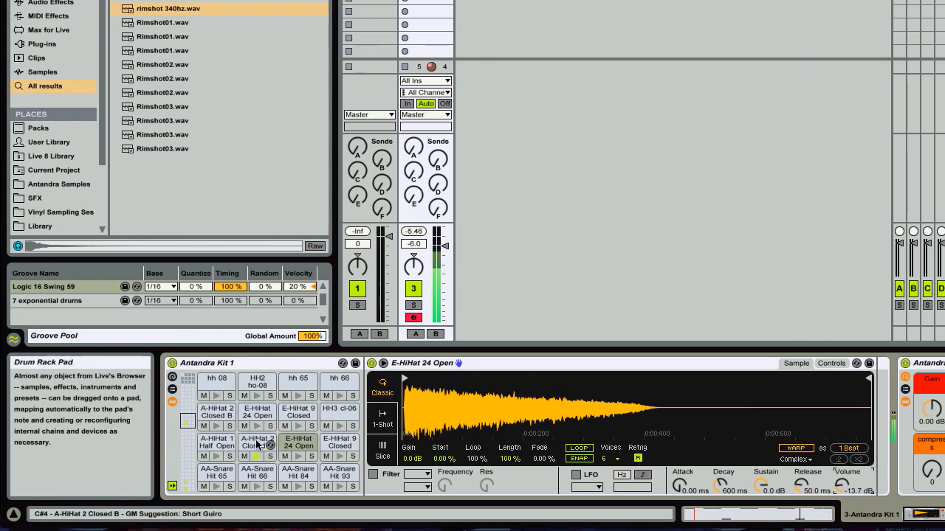
Step: Set the sample volume of A-HiHat 2 Closed B to -11.4 dB and of rimshot 340hz to -15.4 dB
{"action": "left_click", "coordinate": [139, 442]}
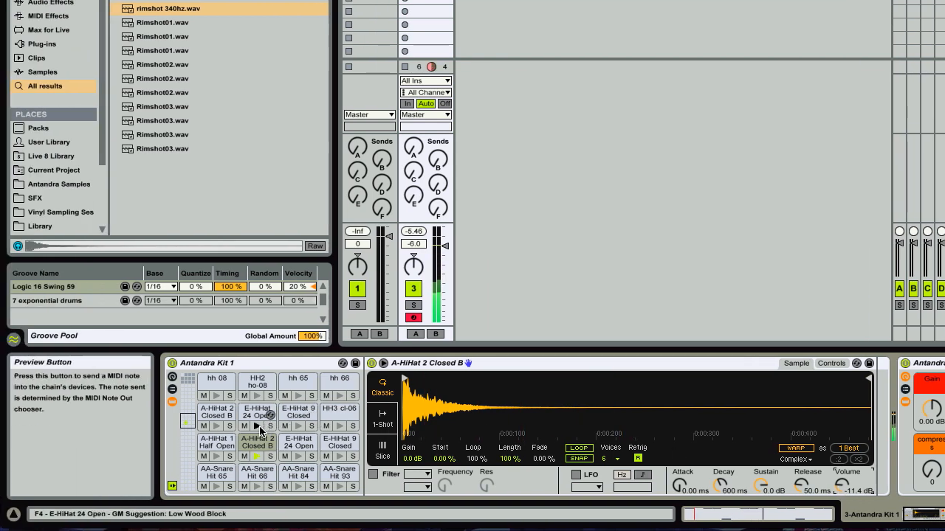
{"action": "scroll", "coordinate": [140, 429], "scroll_direction": "down", "scroll_amount": 10}
{"action": "left_click", "coordinate": [260, 476]}
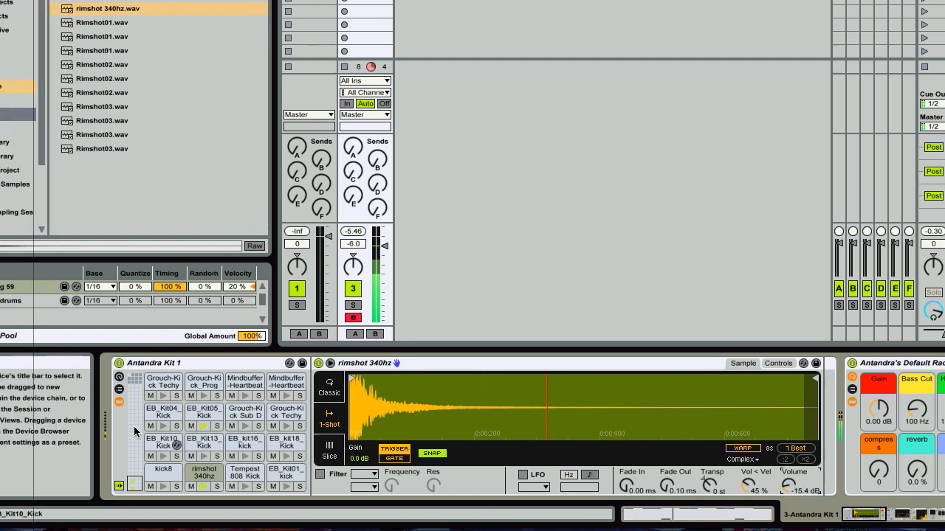
Step: Look through the kick pads of Antandra Kit 1
{"action": "left_click", "coordinate": [77, 449]}
{"action": "key", "text": "Down"}
{"action": "key", "text": "Down"}
{"action": "key", "text": "Down"}
{"action": "key", "text": "Down"}
{"action": "key", "text": "Down"}
{"action": "key", "text": "Down"}
{"action": "key", "text": "Down"}
{"action": "key", "text": "Down"}
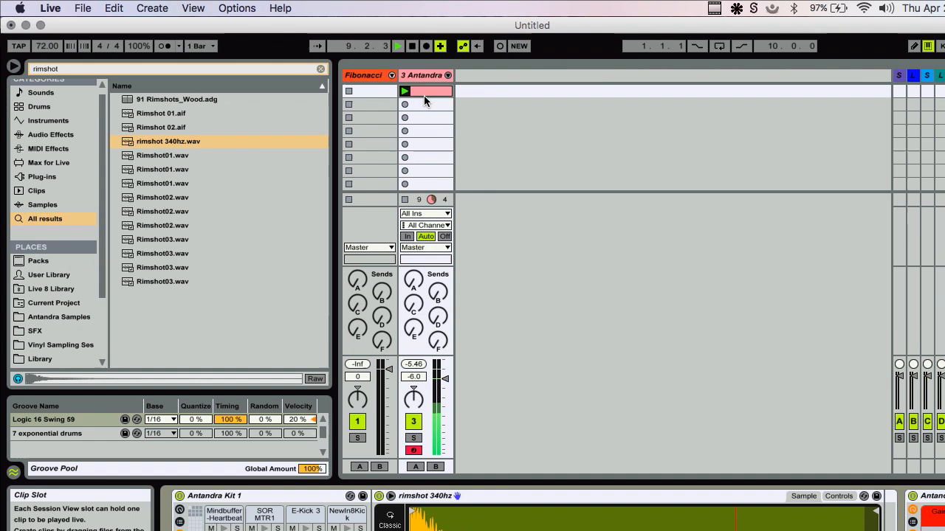
Step: Move the EB_Kit05_Kick notes at 1.2 and 1.4 up to Grouch-Kick Techy 1 in the drum clip
{"action": "left_click", "coordinate": [423, 95]}
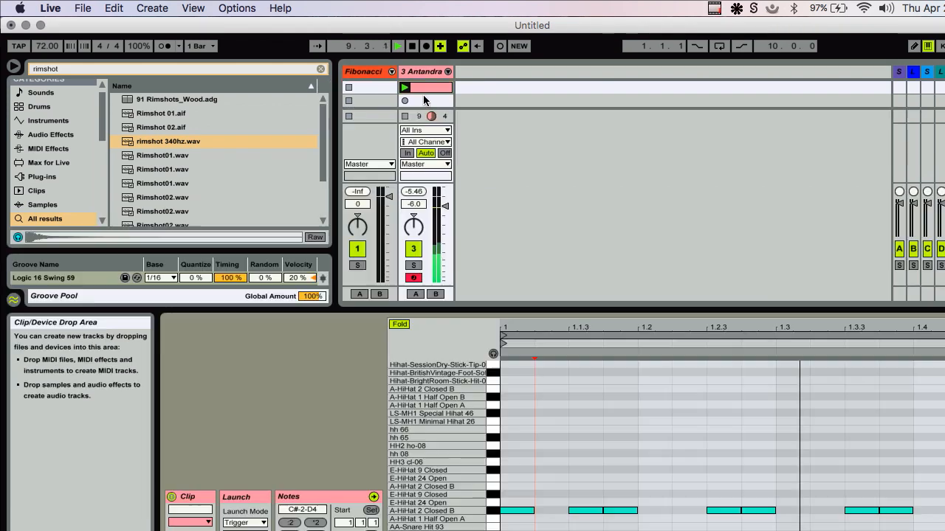
{"action": "scroll", "coordinate": [478, 484], "scroll_direction": "up", "scroll_amount": 10}
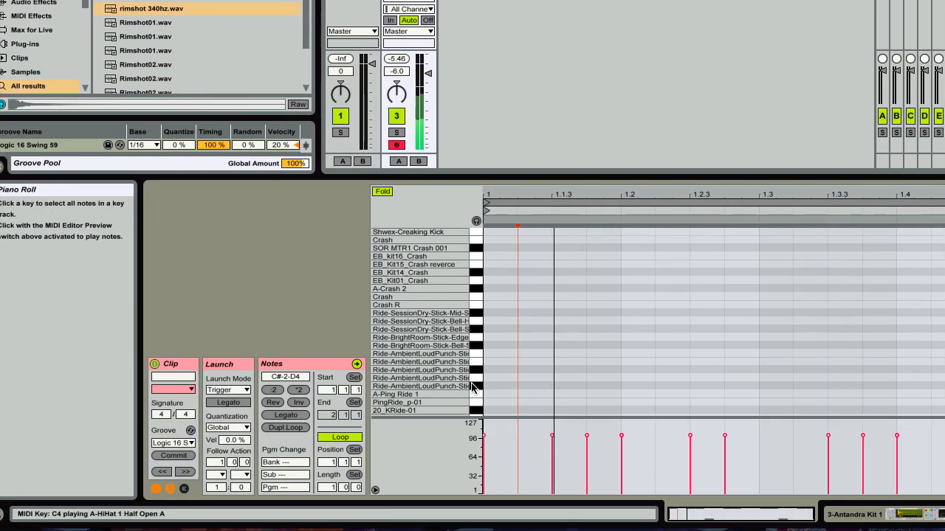
{"action": "scroll", "coordinate": [478, 485], "scroll_direction": "down", "scroll_amount": 10}
{"action": "scroll", "coordinate": [472, 388], "scroll_direction": "down", "scroll_amount": 8}
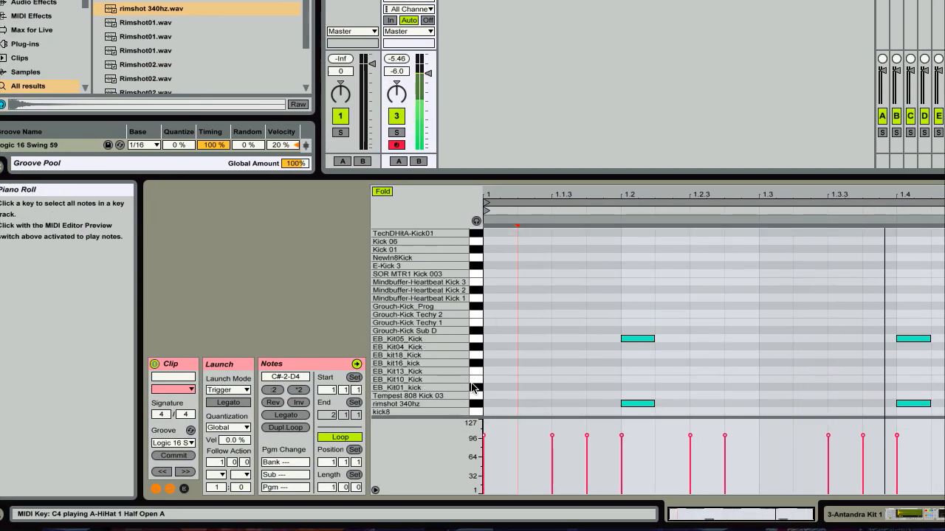
{"action": "left_click", "coordinate": [478, 334]}
{"action": "left_click", "coordinate": [469, 340]}
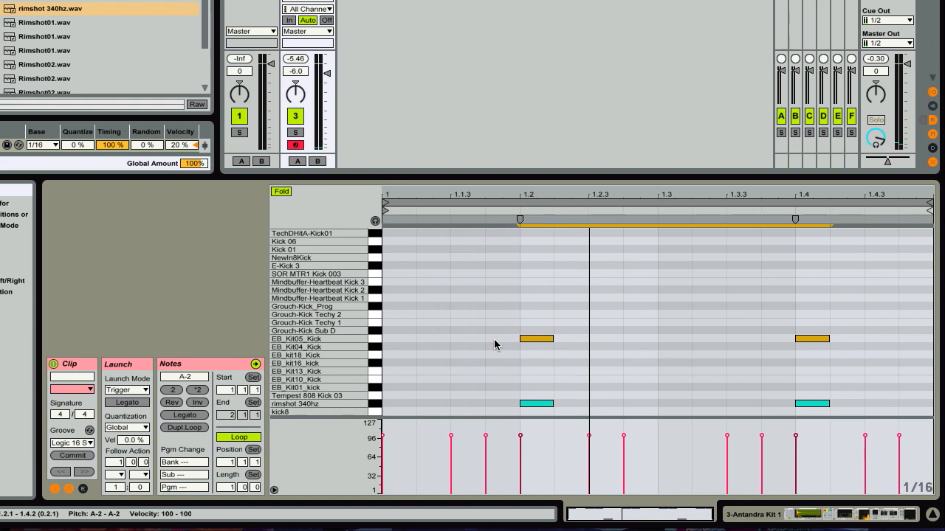
{"action": "key", "text": "Up"}
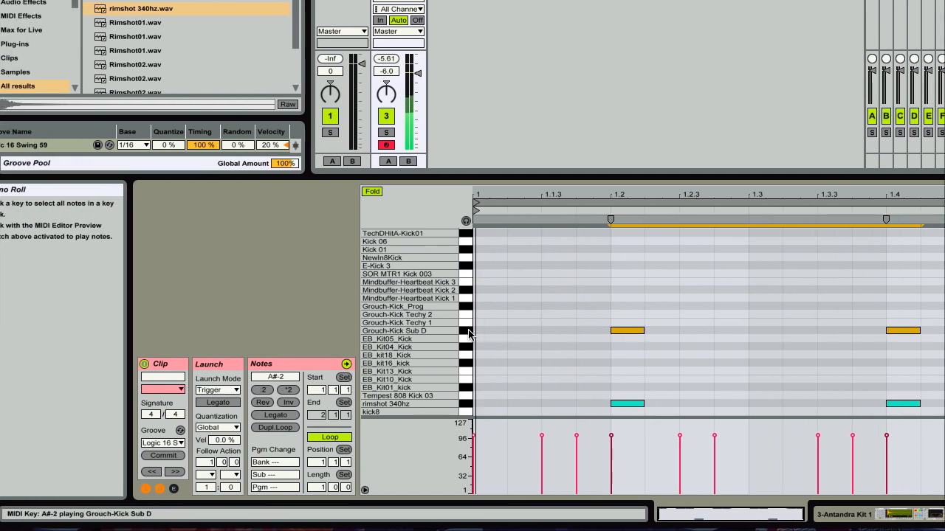
{"action": "key", "text": "Up"}
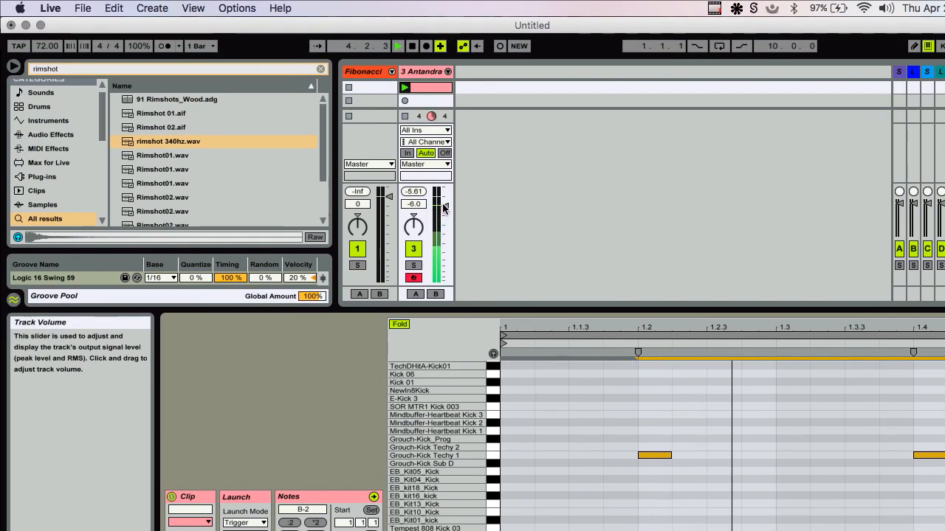
Step: Set the volume of the Antandra Kit 1 track to -7.0 dB
{"action": "left_click", "coordinate": [415, 60]}
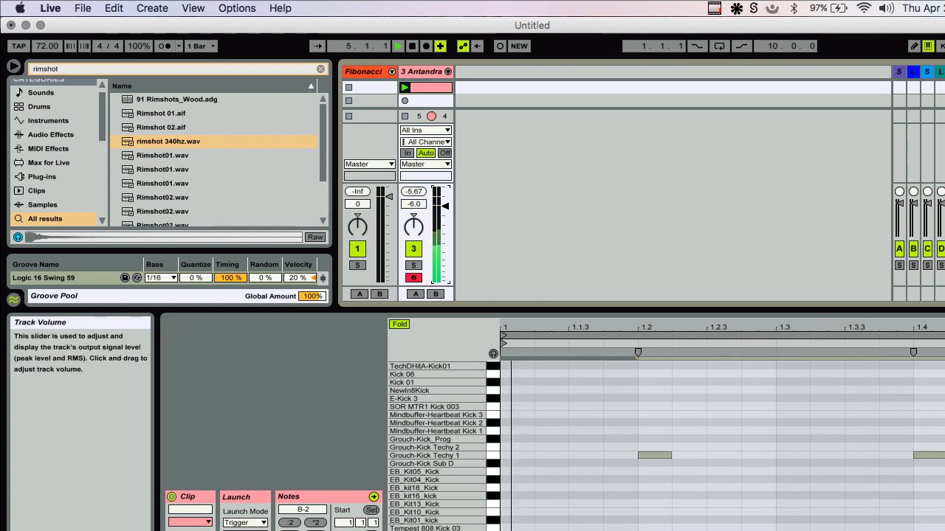
{"action": "scroll", "coordinate": [447, 211], "scroll_direction": "down", "scroll_amount": 1}
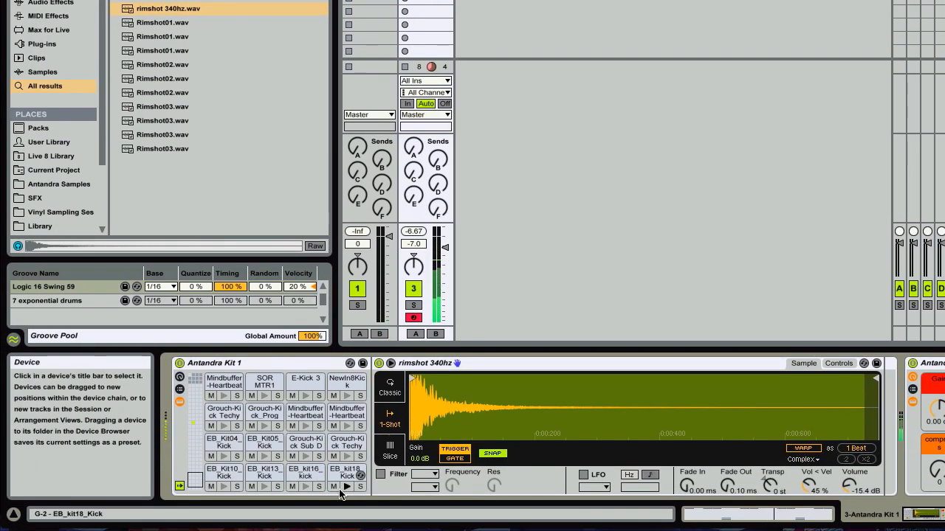
Step: Add an EQ Eight after the sampler of the Grouch-Kick Techy 1 pad
{"action": "left_click", "coordinate": [347, 514]}
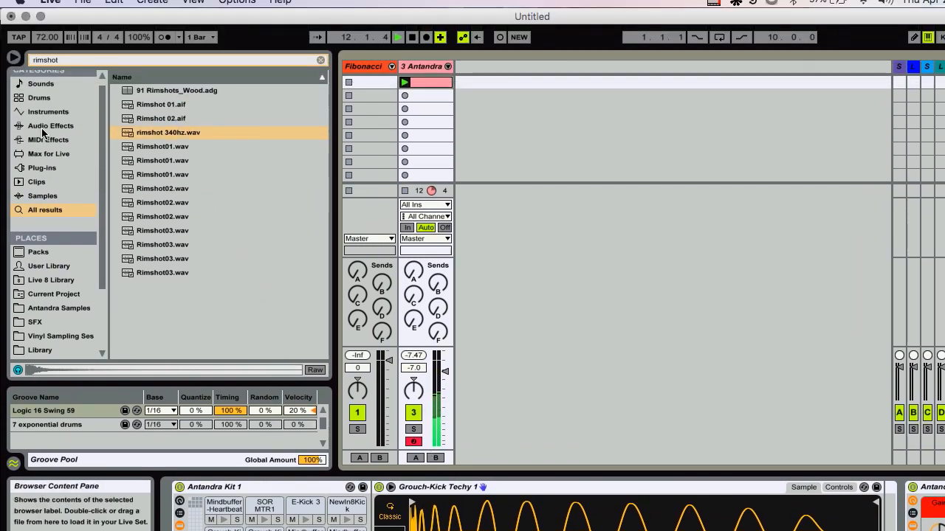
{"action": "left_click", "coordinate": [41, 10]}
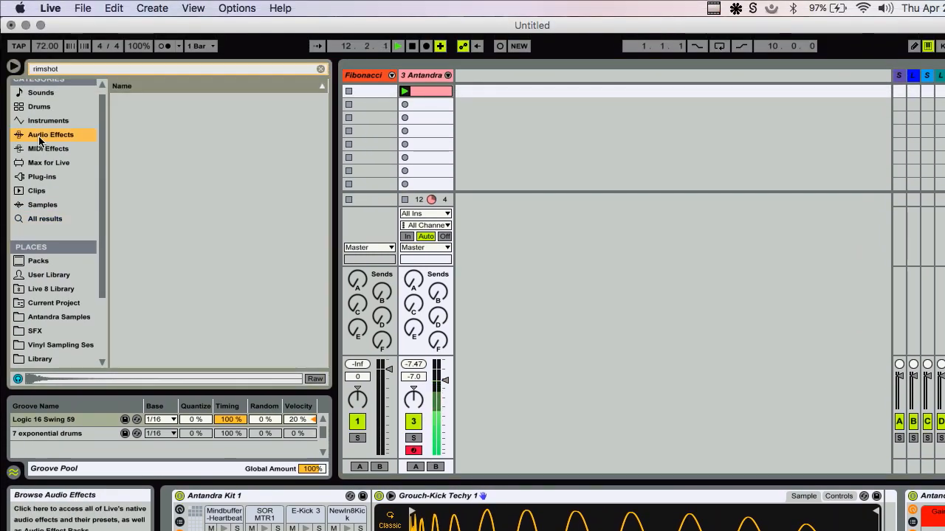
{"action": "left_click", "coordinate": [321, 69]}
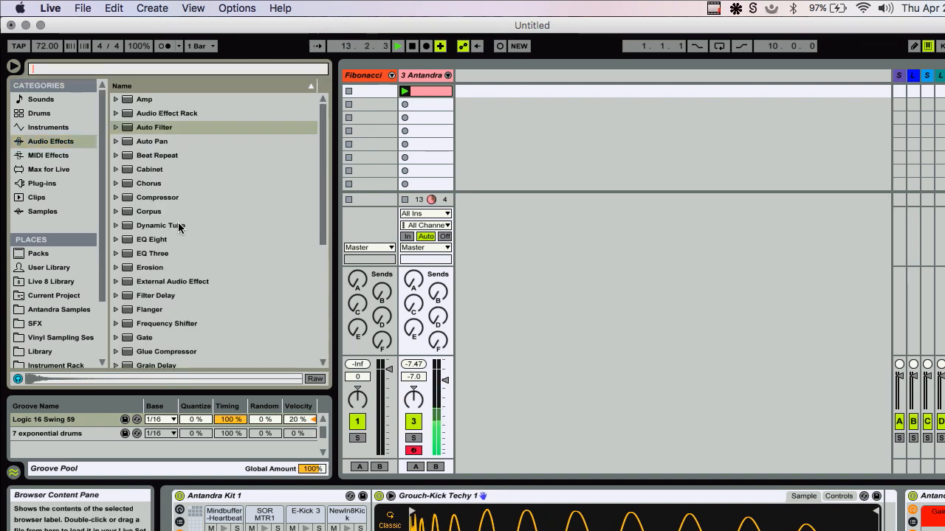
{"action": "left_click_drag", "start_coordinate": [178, 239], "coordinate": [760, 379]}
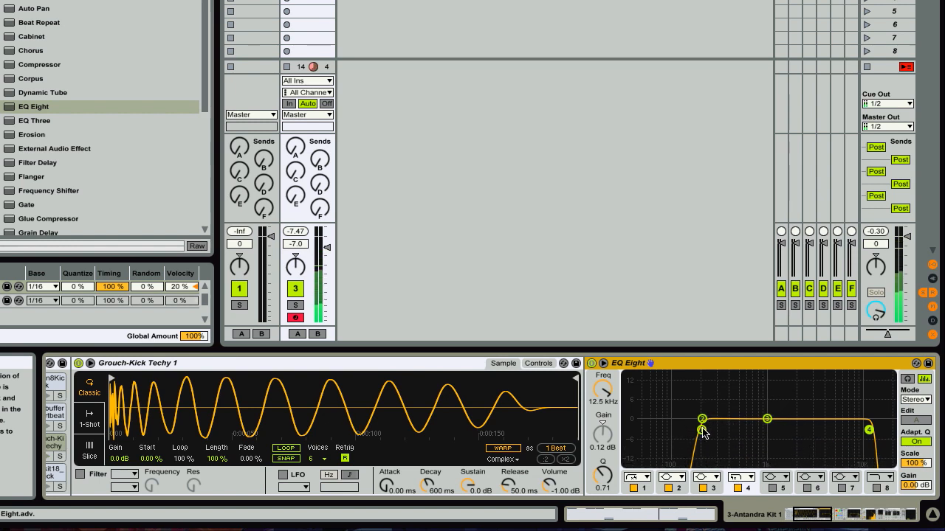
Step: Set the kick EQ's band 1 low cut to about 51 Hz and band 4 to the gentler high-cut shape at about 612 Hz
{"action": "left_click_drag", "start_coordinate": [664, 429], "coordinate": [647, 431]}
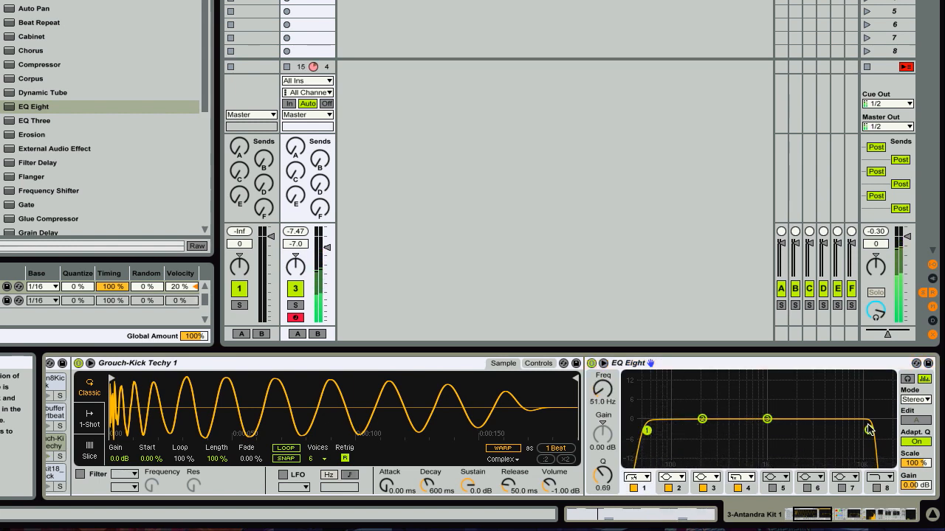
{"action": "left_click", "coordinate": [740, 477]}
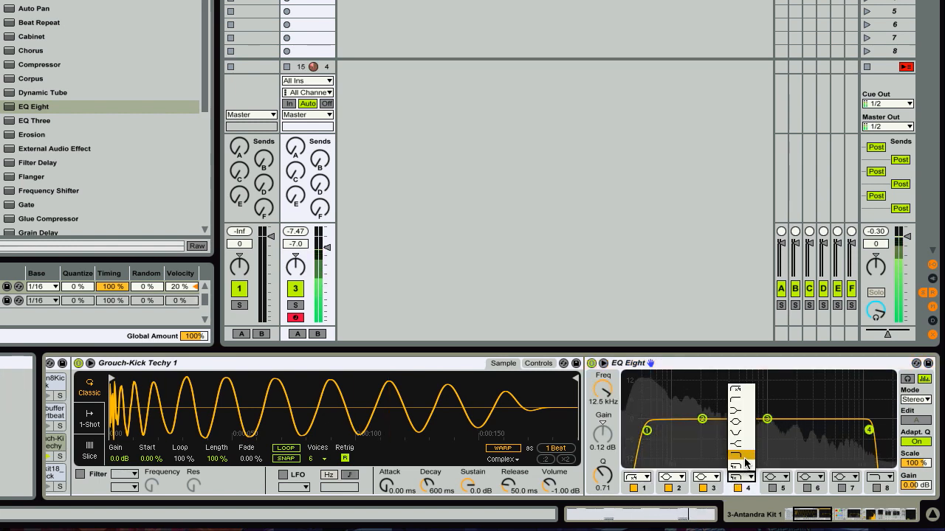
{"action": "left_click", "coordinate": [744, 457]}
{"action": "left_click_drag", "start_coordinate": [868, 430], "coordinate": [746, 437]}
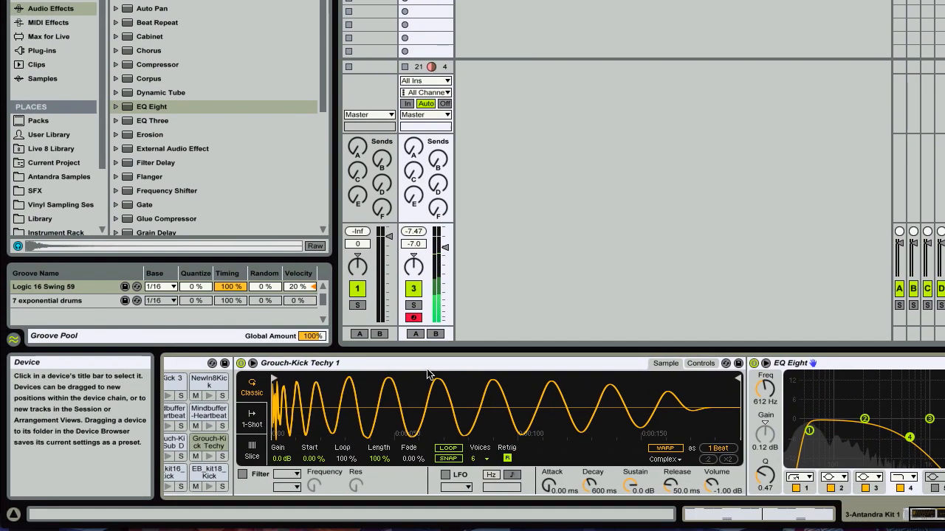
Step: Add an EQ Eight to the A-HiHat 2 Closed B pad and raise its band 1 low cut to about 4.17 kHz
{"action": "scroll", "coordinate": [428, 375], "scroll_direction": "left", "scroll_amount": 4}
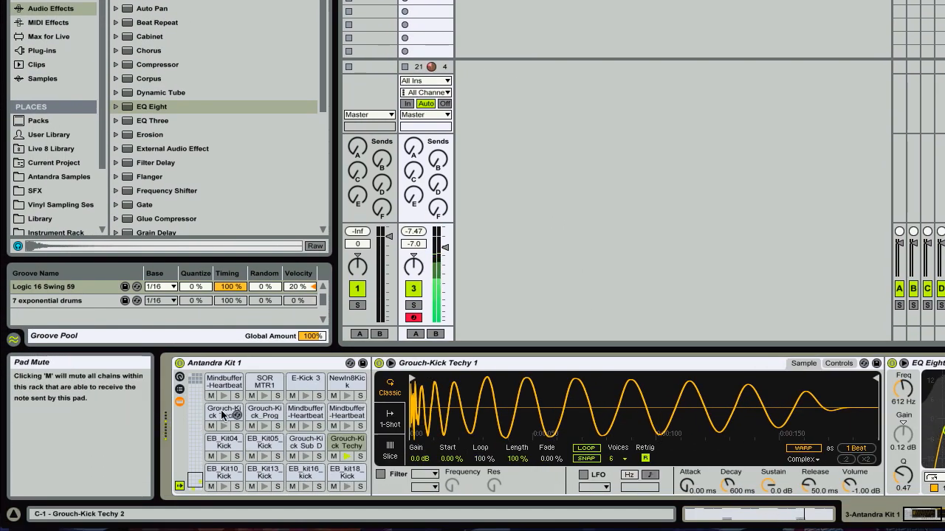
{"action": "left_click_drag", "start_coordinate": [196, 469], "coordinate": [194, 422]}
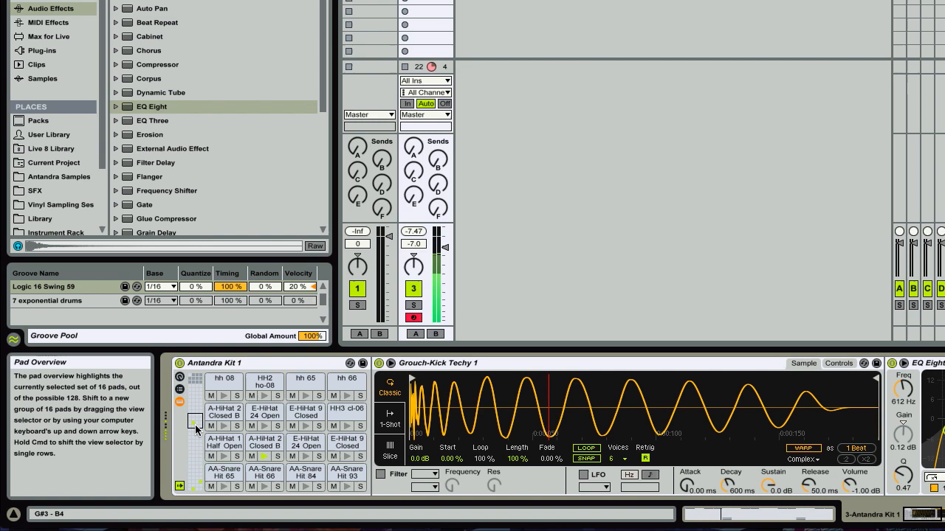
{"action": "left_click", "coordinate": [255, 444]}
{"action": "mouse_move", "coordinate": [145, 163]}
{"action": "left_mouse_down"}
{"action": "mouse_move", "coordinate": [605, 343]}
{"action": "mouse_move", "coordinate": [888, 442]}
{"action": "mouse_move", "coordinate": [884, 435]}
{"action": "left_mouse_up"}
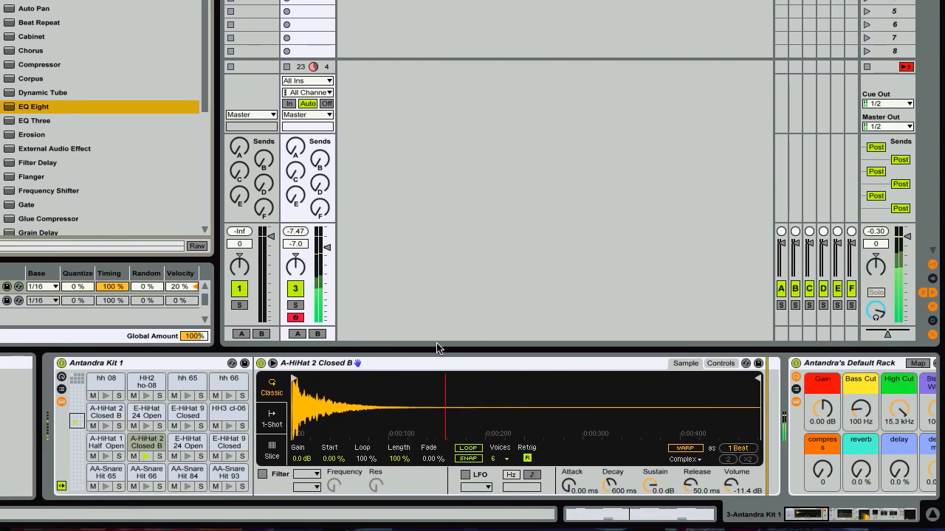
{"action": "left_click_drag", "start_coordinate": [704, 430], "coordinate": [815, 429]}
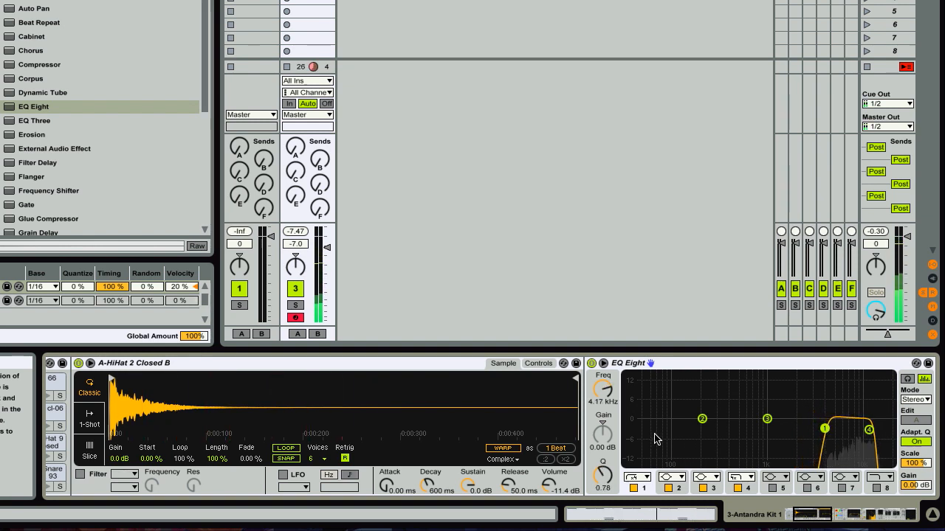
Step: Add an EQ Eight to the E-HiHat 24 Open pad and raise its band 1 low cut into the upper frequencies
{"action": "scroll", "coordinate": [654, 438], "scroll_direction": "left", "scroll_amount": 4}
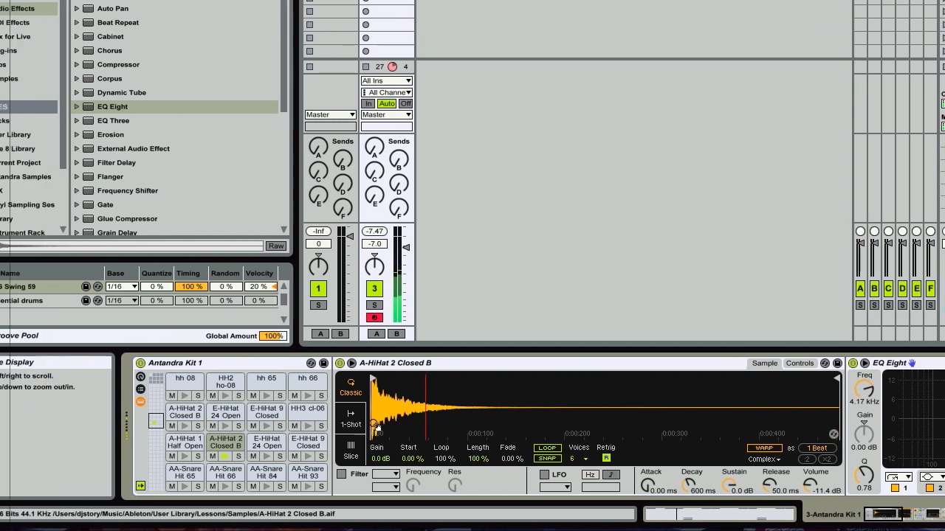
{"action": "left_click", "coordinate": [226, 412]}
{"action": "left_click", "coordinate": [112, 110]}
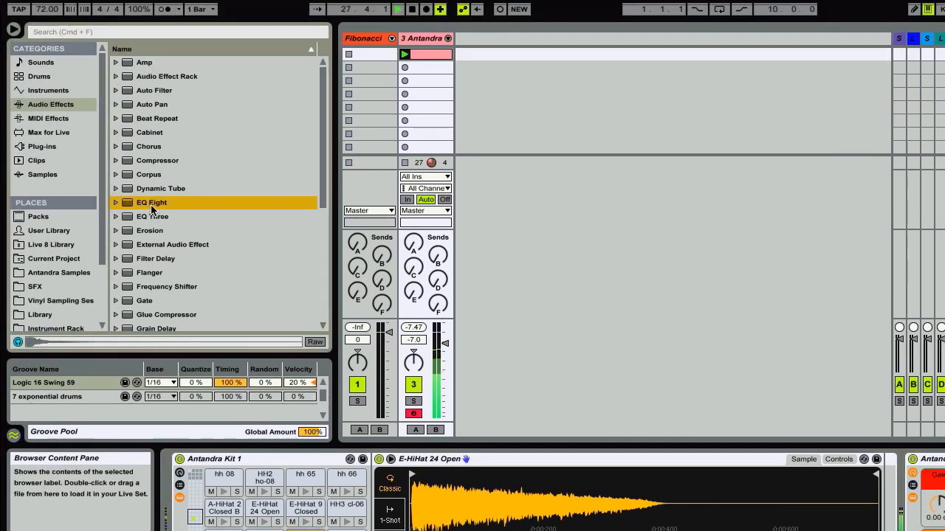
{"action": "left_click_drag", "start_coordinate": [151, 207], "coordinate": [879, 483]}
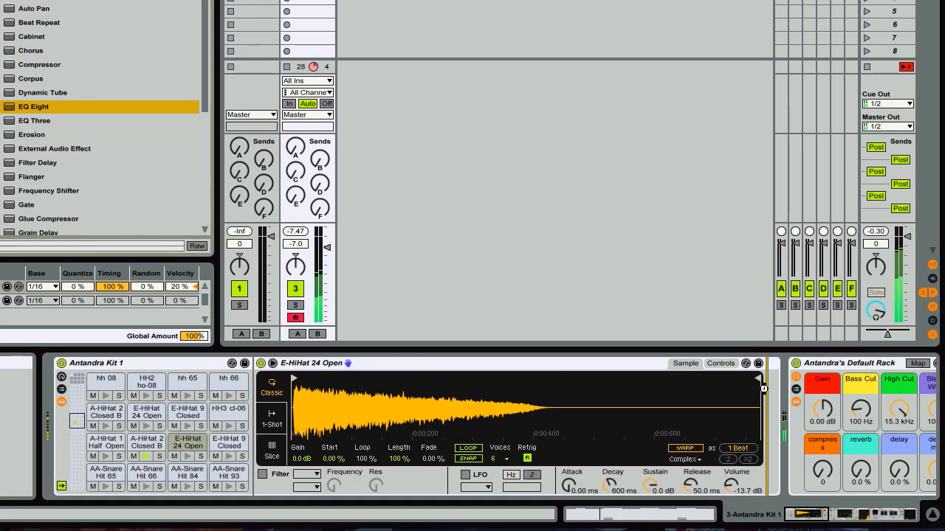
{"action": "left_click_drag", "start_coordinate": [763, 389], "coordinate": [765, 393]}
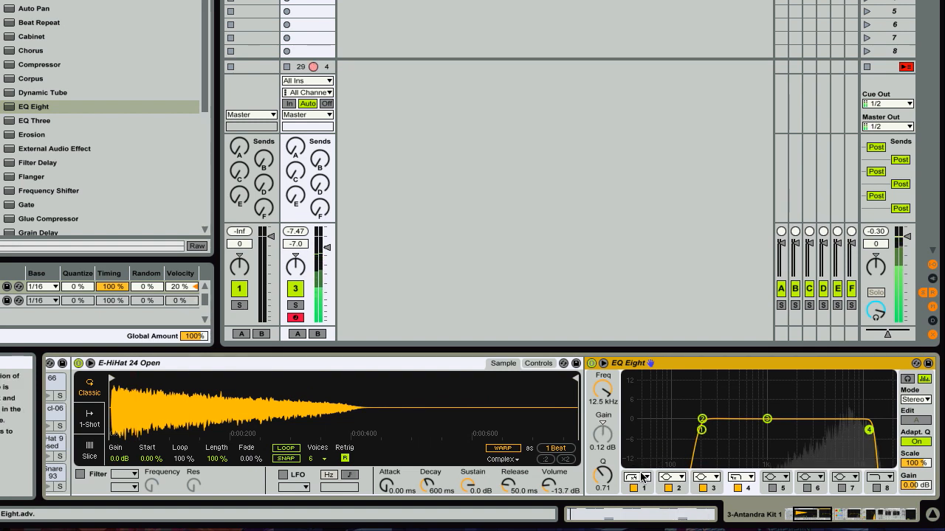
{"action": "left_click_drag", "start_coordinate": [705, 432], "coordinate": [814, 432]}
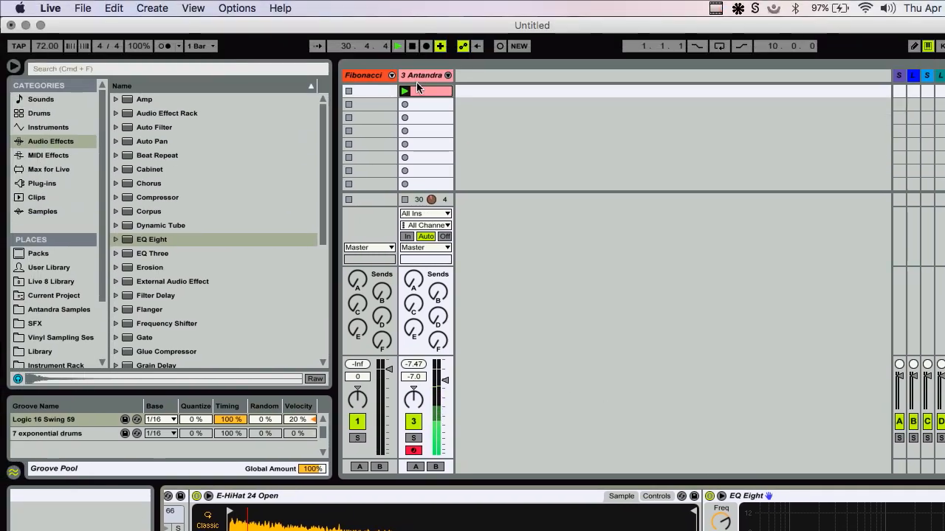
Step: Set the loop length of the drum clip to 2 bars
{"action": "left_click", "coordinate": [417, 89]}
{"action": "left_click", "coordinate": [749, 483]}
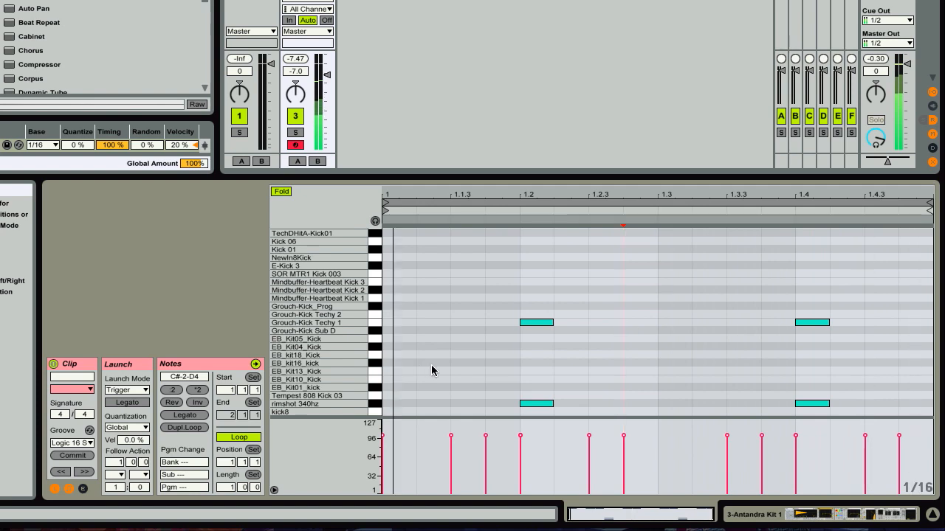
{"action": "left_click", "coordinate": [348, 488]}
{"action": "type", "text": "2"}
{"action": "key", "text": "Return"}
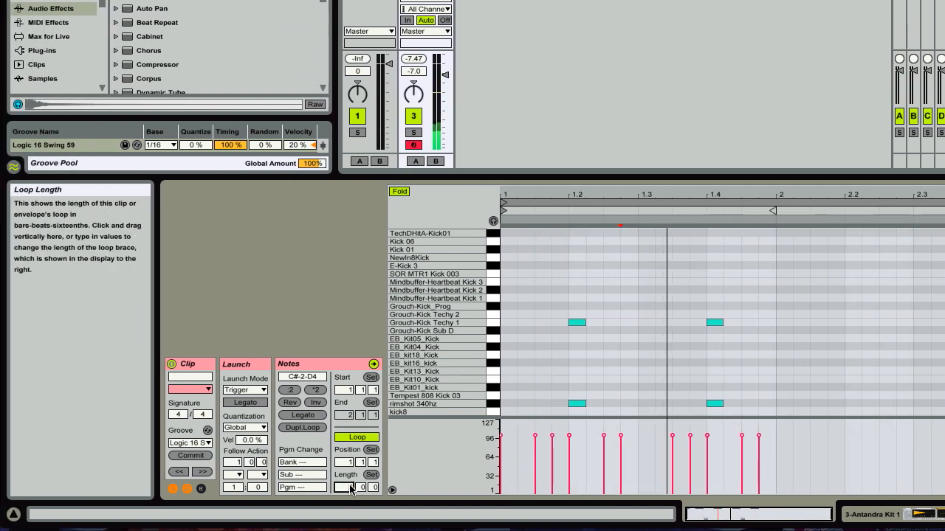
Step: Duplicate all the notes of bar 1 into bar 2 of the clip
{"action": "left_click", "coordinate": [547, 369]}
{"action": "key", "text": "super+a"}
{"action": "key", "text": "super+d"}
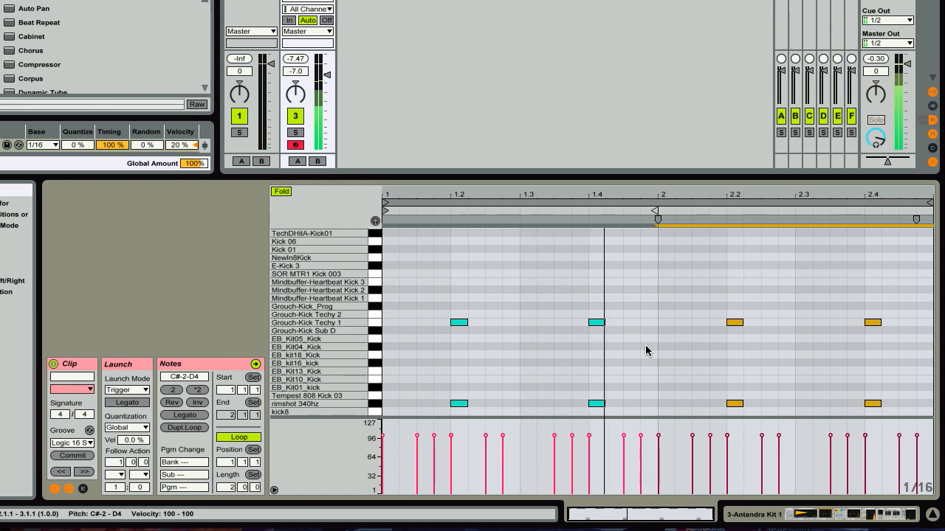
{"action": "scroll", "coordinate": [680, 345], "scroll_direction": "up", "scroll_amount": 5}
{"action": "scroll", "coordinate": [680, 345], "scroll_direction": "down", "scroll_amount": 5}
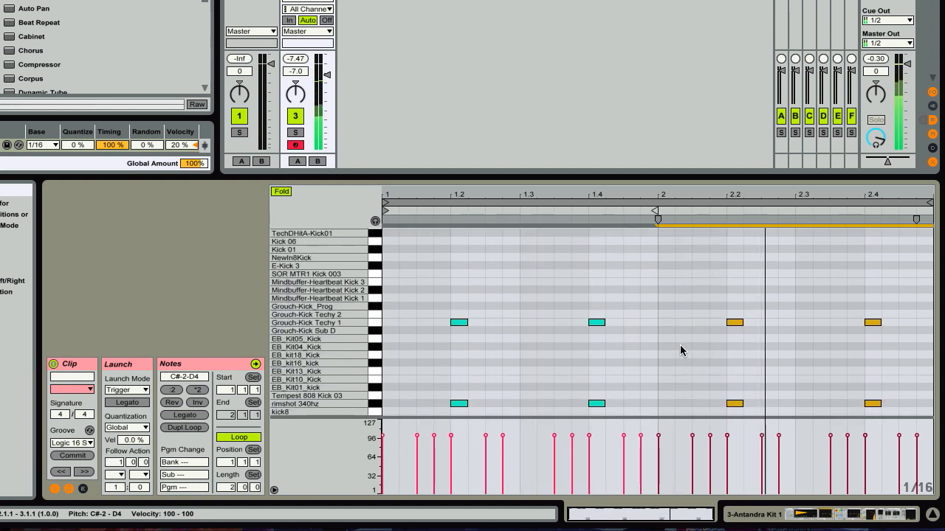
Step: Copy the rimshot 340hz hit at 2.2 to 2.2.4
{"action": "left_click", "coordinate": [683, 369]}
{"action": "left_click", "coordinate": [734, 403]}
{"action": "left_click_drag", "start_coordinate": [736, 404], "coordinate": [786, 405]}
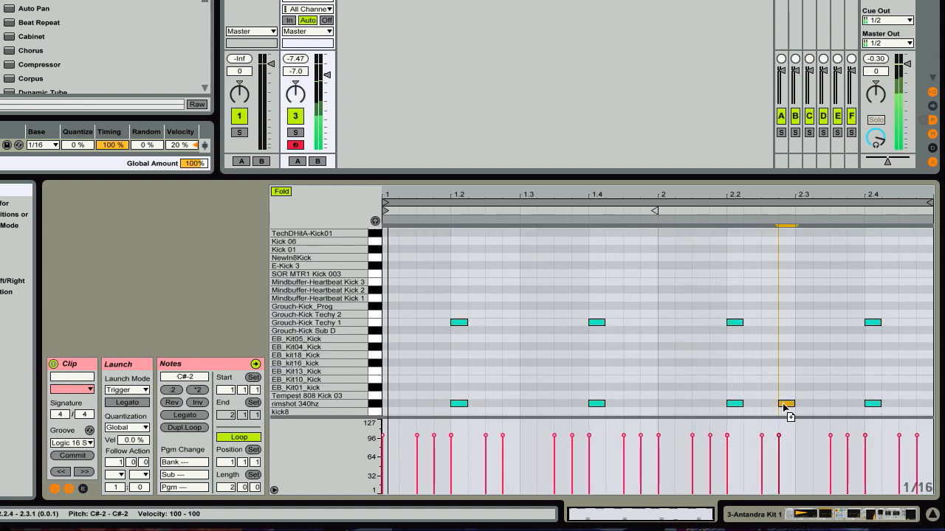
Step: Copy the Grouch-Kick Techy 1 hit at 2.2 to 2.2.4 and set the copy's velocity to 78
{"action": "left_click", "coordinate": [736, 323]}
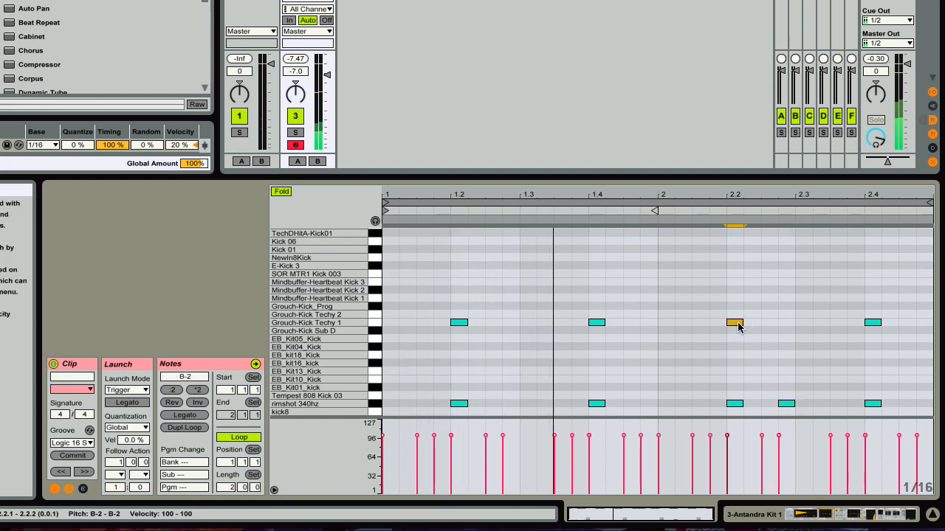
{"action": "left_click_drag", "start_coordinate": [738, 327], "coordinate": [787, 325]}
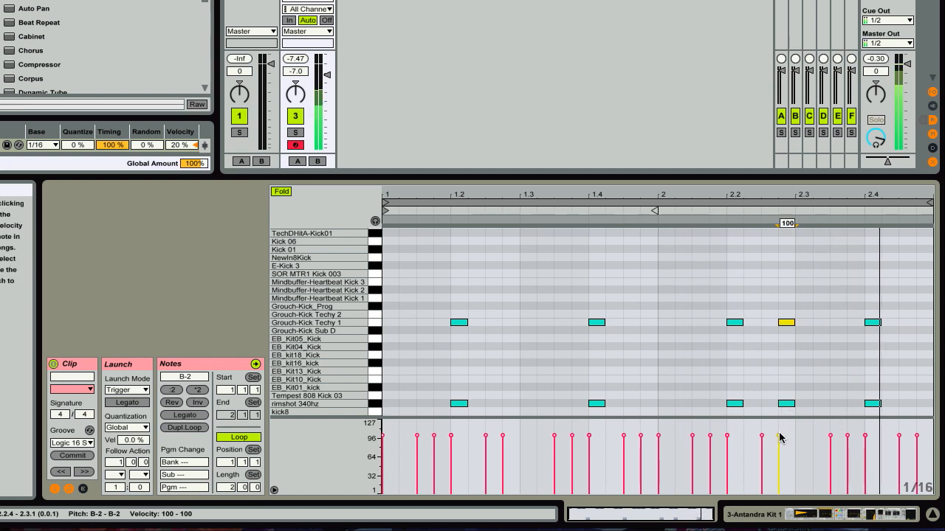
{"action": "left_click_drag", "start_coordinate": [778, 436], "coordinate": [778, 448]}
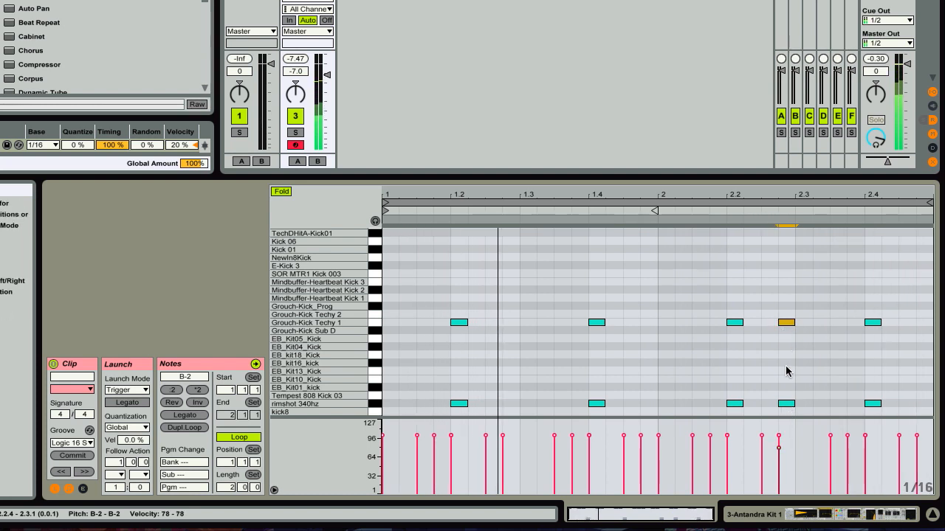
Step: Delete the Grouch-Kick Techy 1 hit at 2.2.4, keeping the rimshot 340hz hit there
{"action": "left_click", "coordinate": [786, 404]}
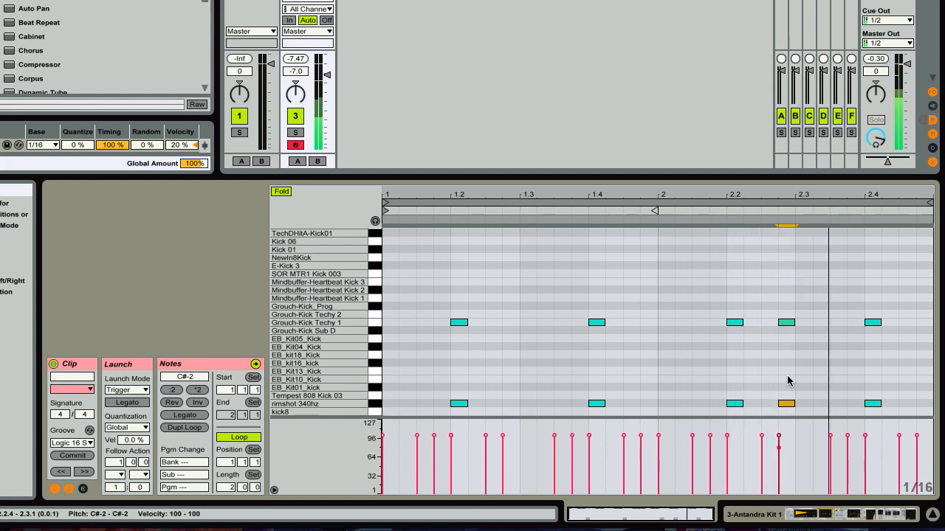
{"action": "left_click", "coordinate": [786, 324]}
{"action": "key", "text": "Delete"}
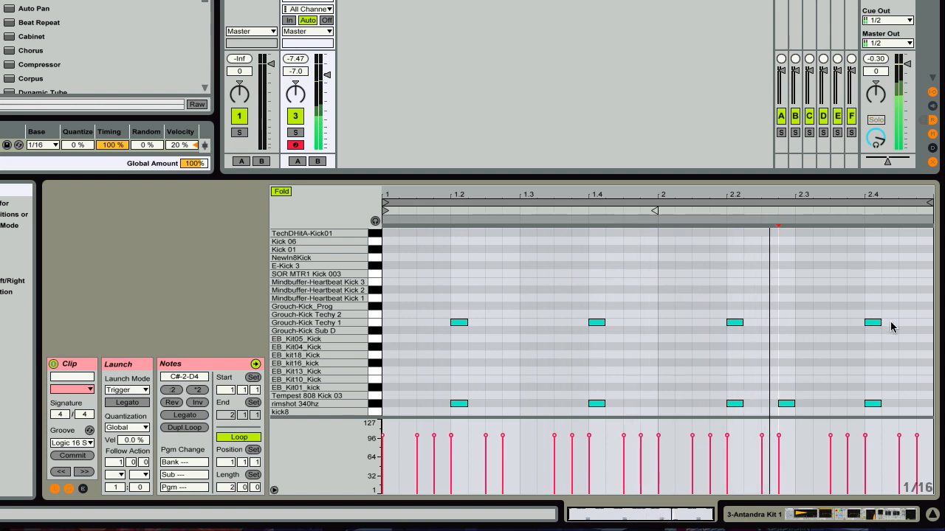
{"action": "scroll", "coordinate": [793, 285], "scroll_direction": "up", "scroll_amount": 6}
{"action": "scroll", "coordinate": [793, 285], "scroll_direction": "down", "scroll_amount": 6}
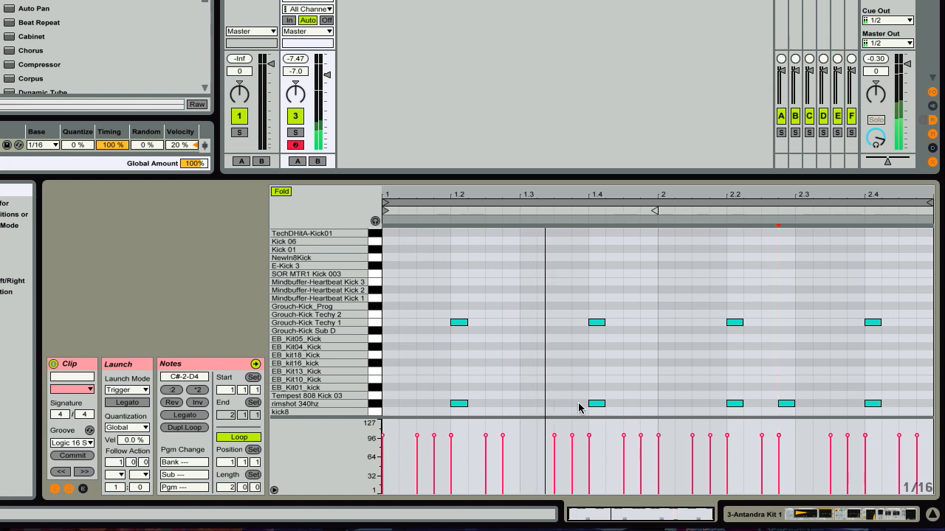
Step: Add Grouch-Kick Techy 1 hits at 1.3.4 and 2.3.4, just before the last backbeat of each bar
{"action": "double_click", "coordinate": [579, 323]}
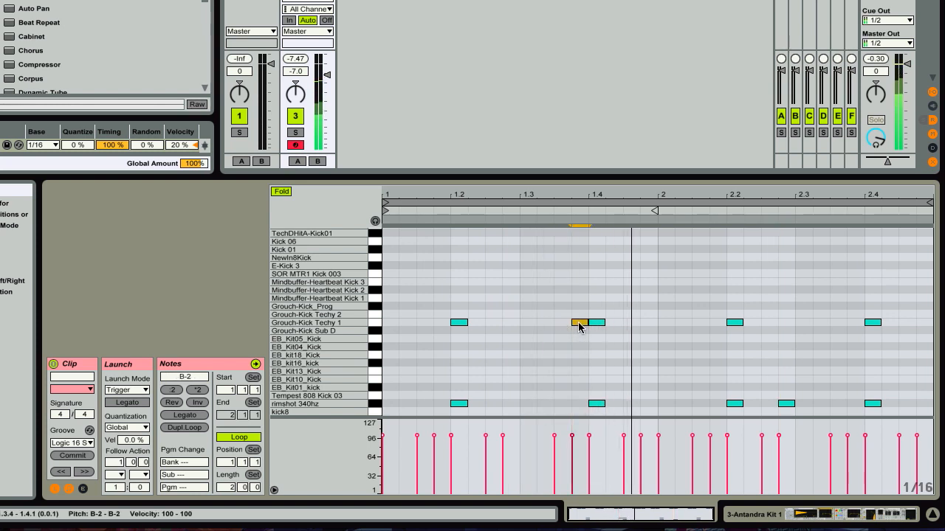
{"action": "double_click", "coordinate": [851, 323]}
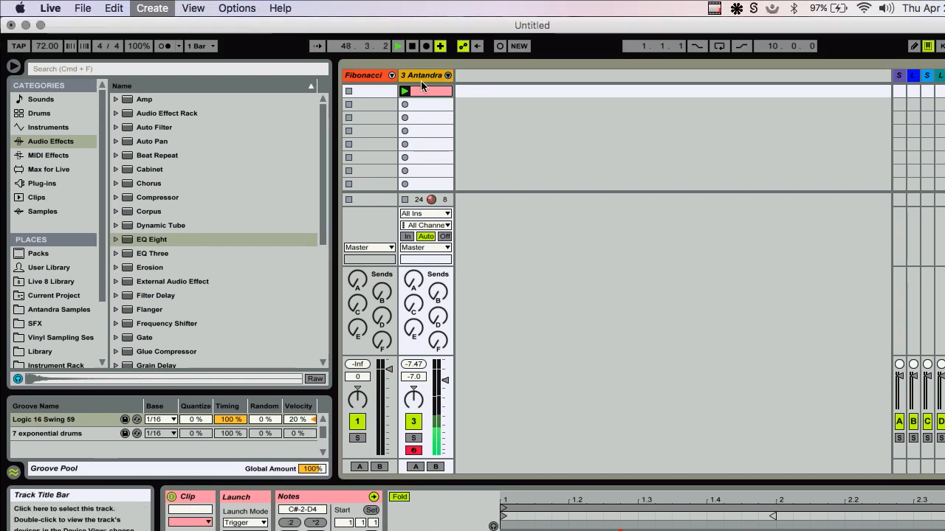
Step: Insert a new MIDI track after Antandra Kit 1 and list the Audio Units plug-ins in the browser
{"action": "key", "text": "super+shift+t"}
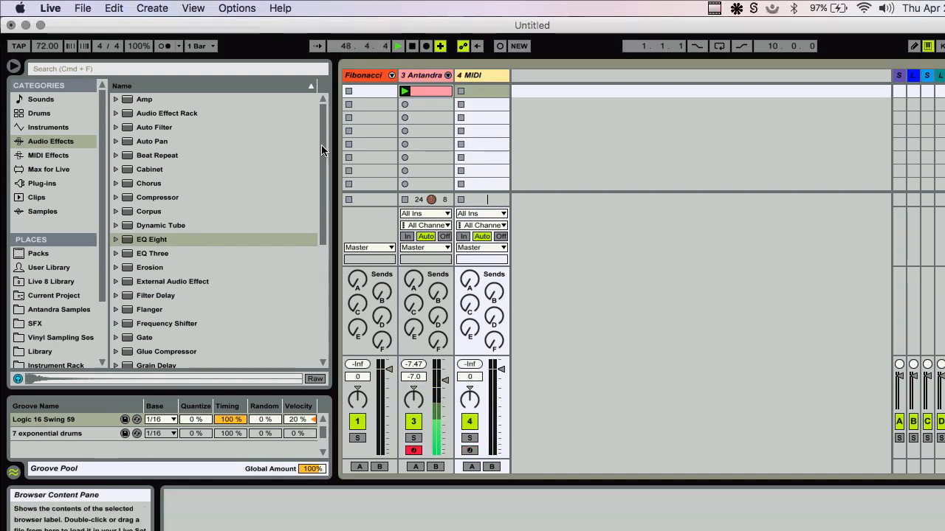
{"action": "left_click", "coordinate": [42, 184]}
{"action": "left_click", "coordinate": [116, 100]}
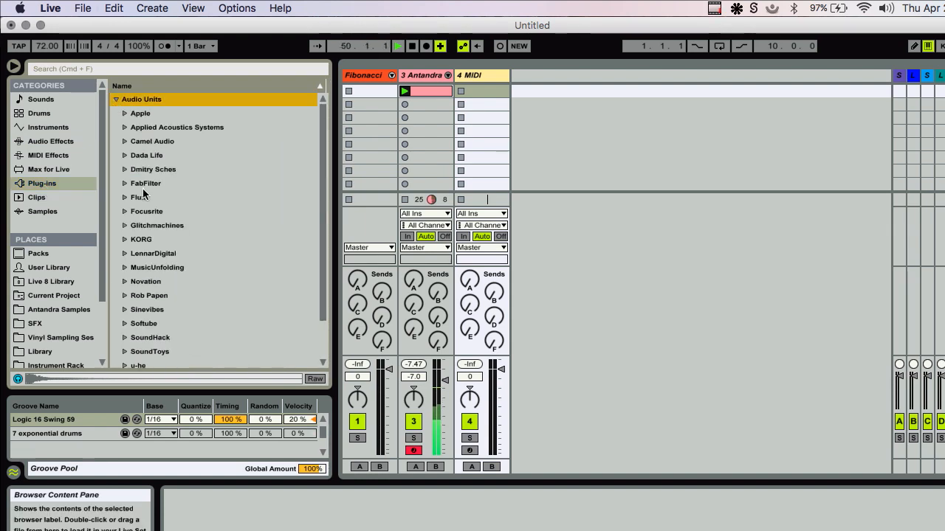
Step: Reopen the Antandra drum clip in an enlarged note editor and review its notes alongside the track's devices
{"action": "left_click", "coordinate": [428, 91]}
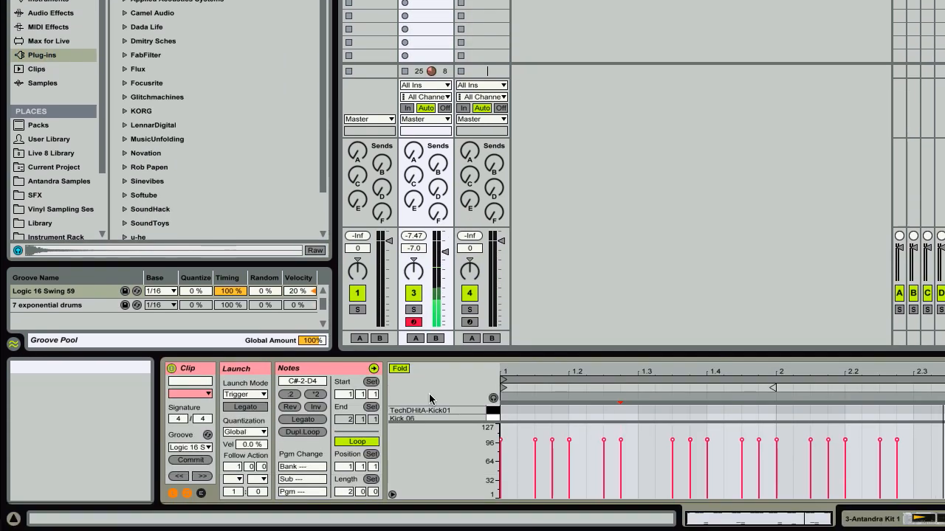
{"action": "left_click_drag", "start_coordinate": [446, 347], "coordinate": [443, 136]}
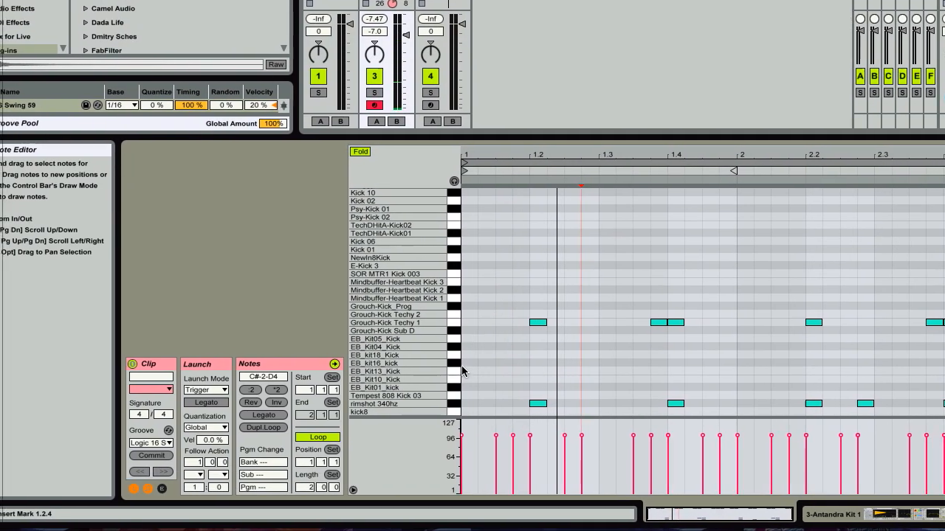
{"action": "key", "text": "shift+Tab"}
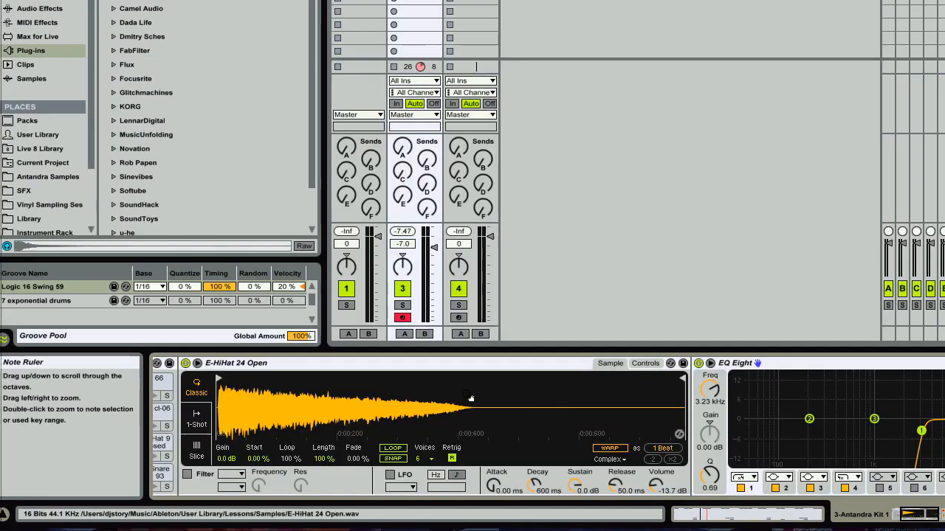
{"action": "scroll", "coordinate": [319, 401], "scroll_direction": "left", "scroll_amount": 5}
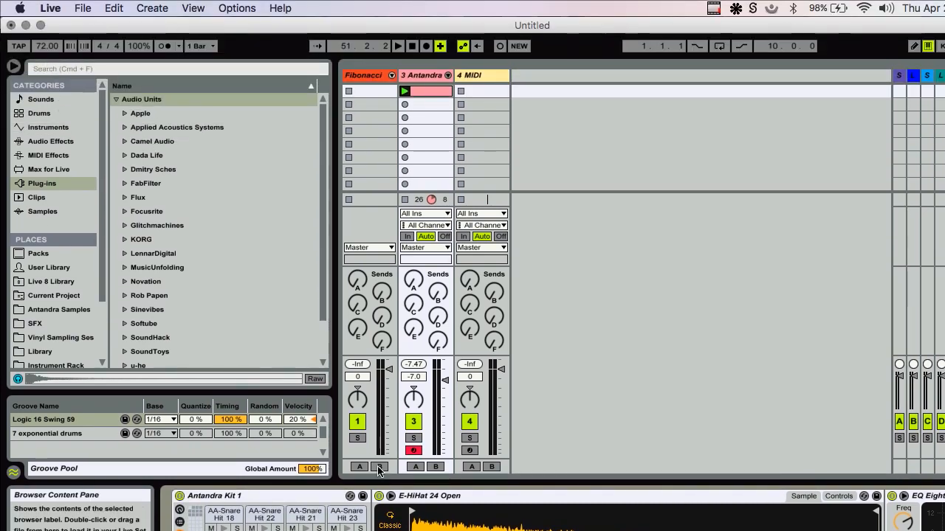
{"action": "key", "text": "shift+Tab"}
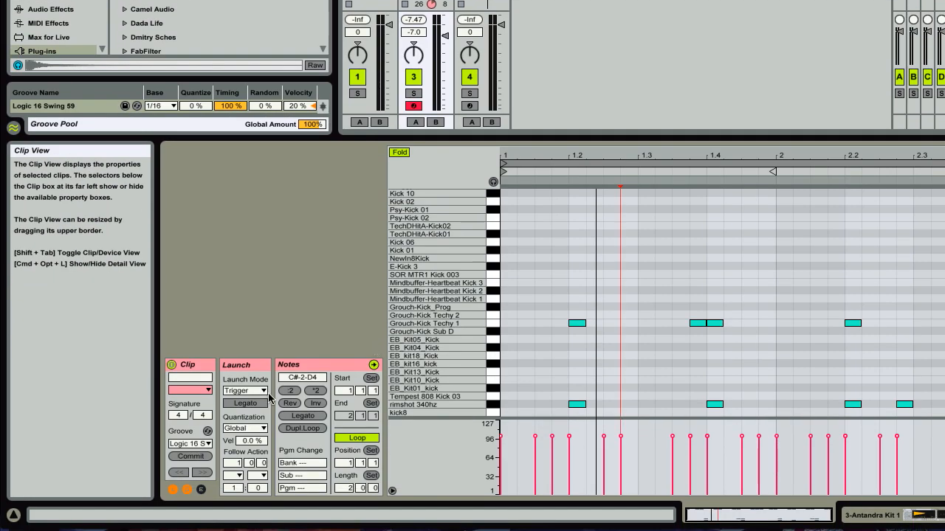
{"action": "key", "text": "super+a"}
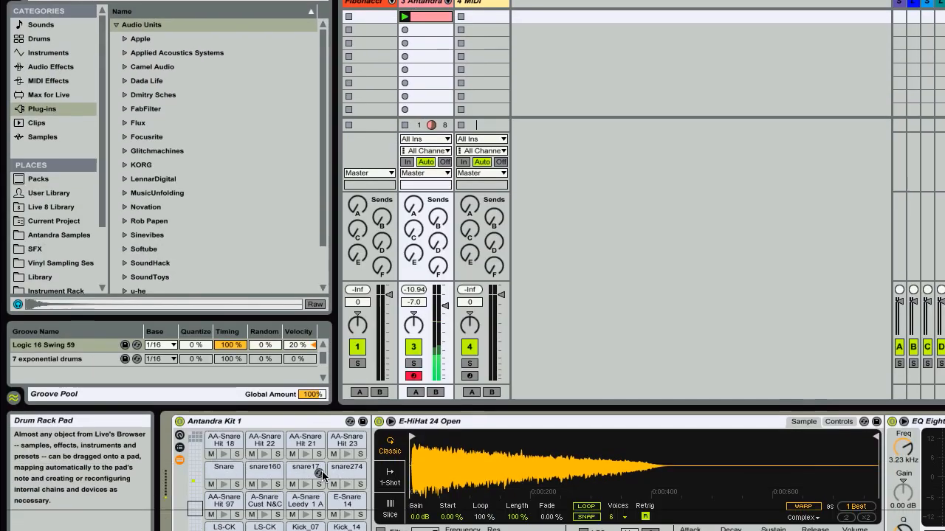
Step: Raise the volume of the A-HiHat 2 Closed B pad in Antandra Kit 1 to -11.4 dB
{"action": "left_click", "coordinate": [194, 479]}
{"action": "left_click", "coordinate": [264, 500]}
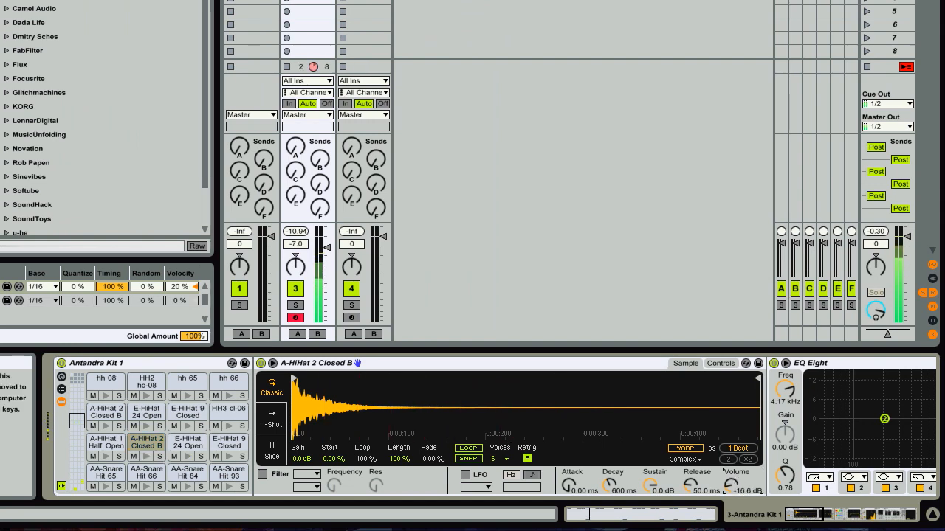
{"action": "left_click_drag", "start_coordinate": [730, 485], "coordinate": [730, 476]}
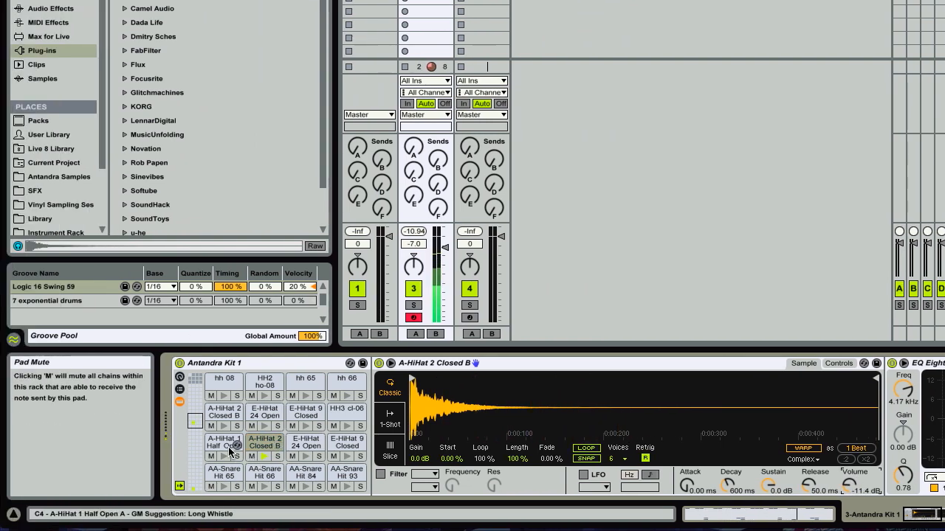
Step: Lower the E-HiHat 24 Open pad's volume to -17.1 dB and go back to the A-HiHat 2 Closed B pad
{"action": "left_click", "coordinate": [307, 446]}
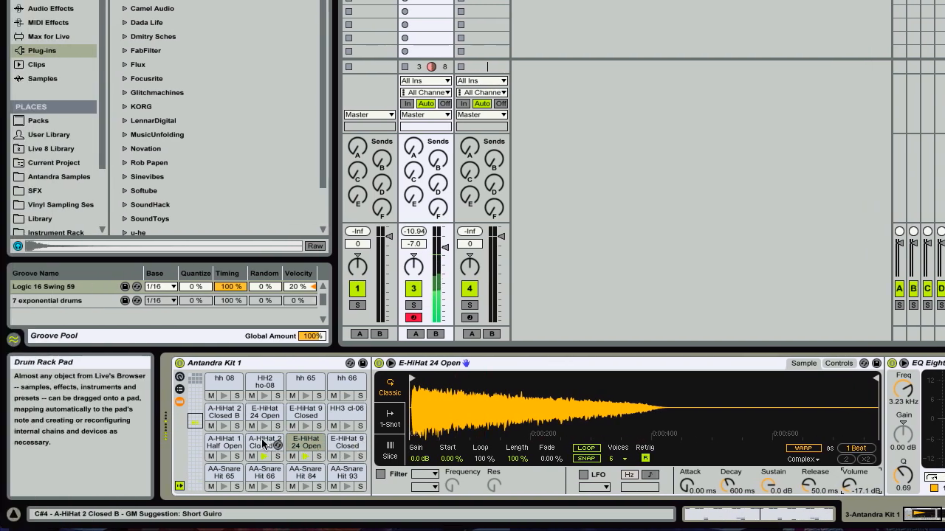
{"action": "left_click", "coordinate": [145, 444]}
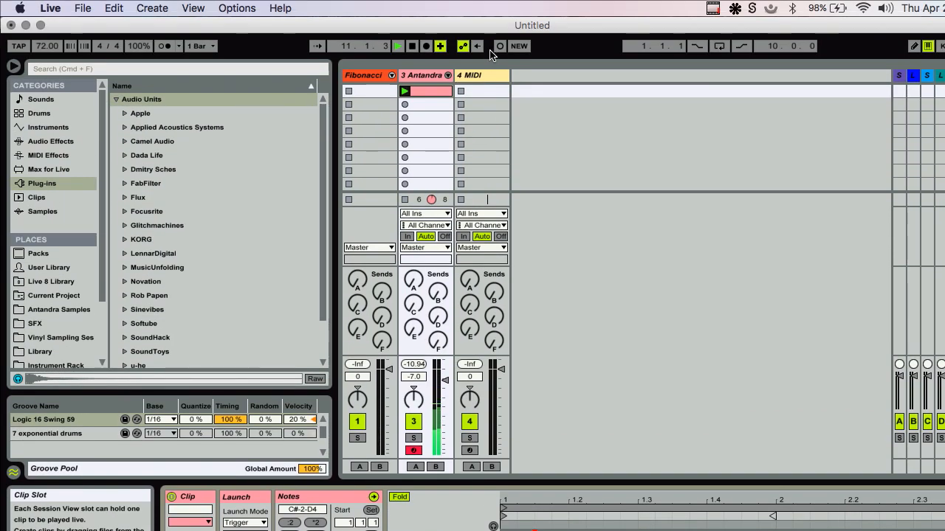
Step: Select the new, empty track 4 MIDI
{"action": "left_click", "coordinate": [468, 76]}
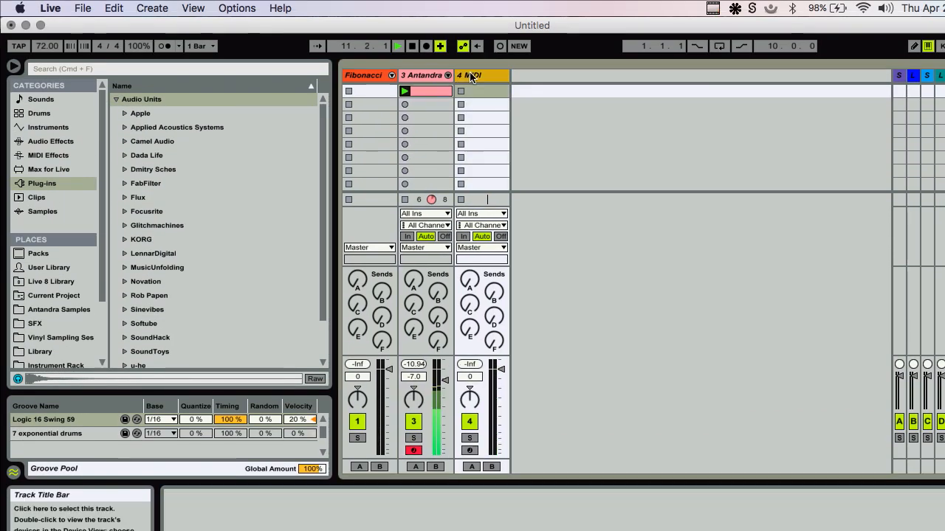